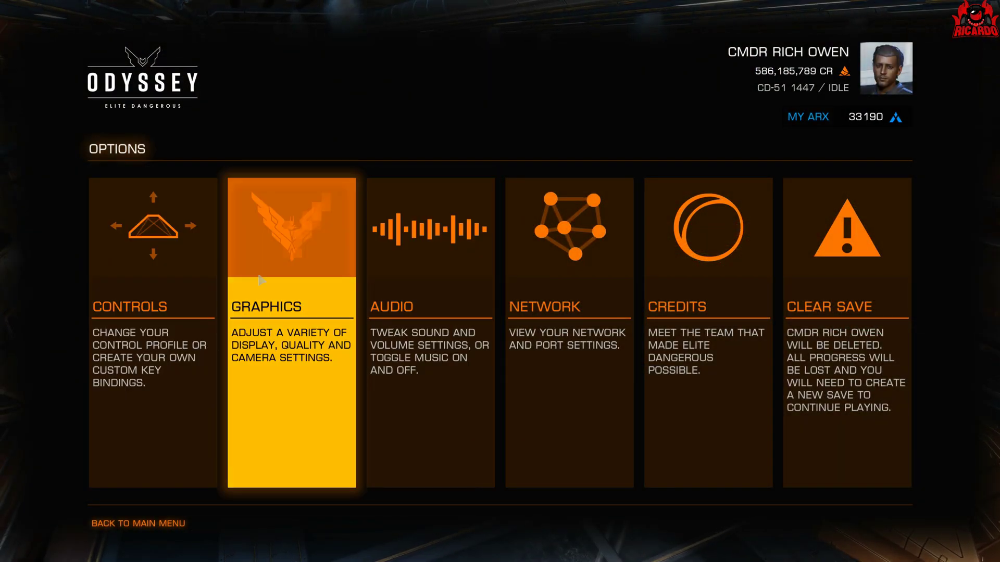
Open General Controls and leave the bindings preset set to Custom
click(119, 303)
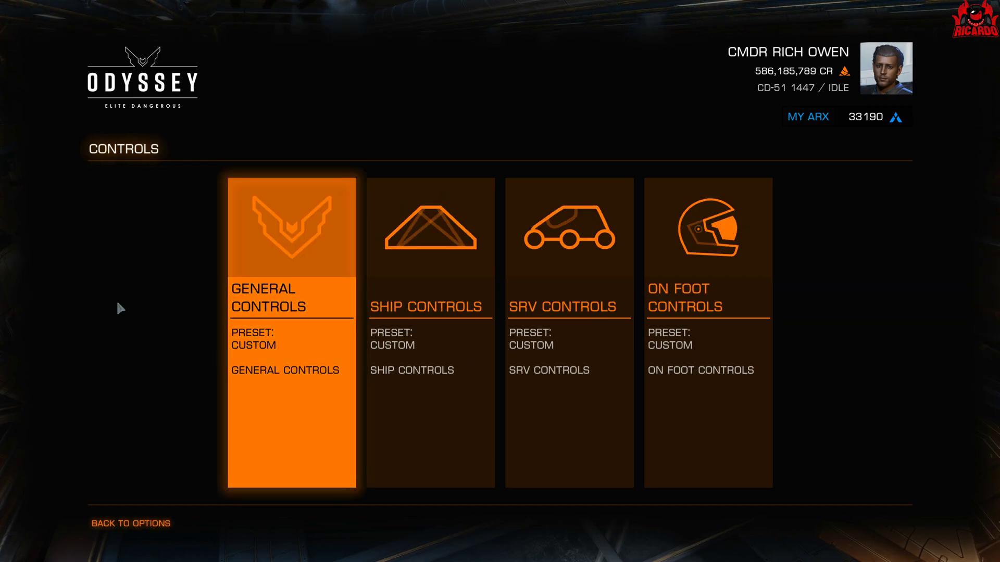
click(269, 309)
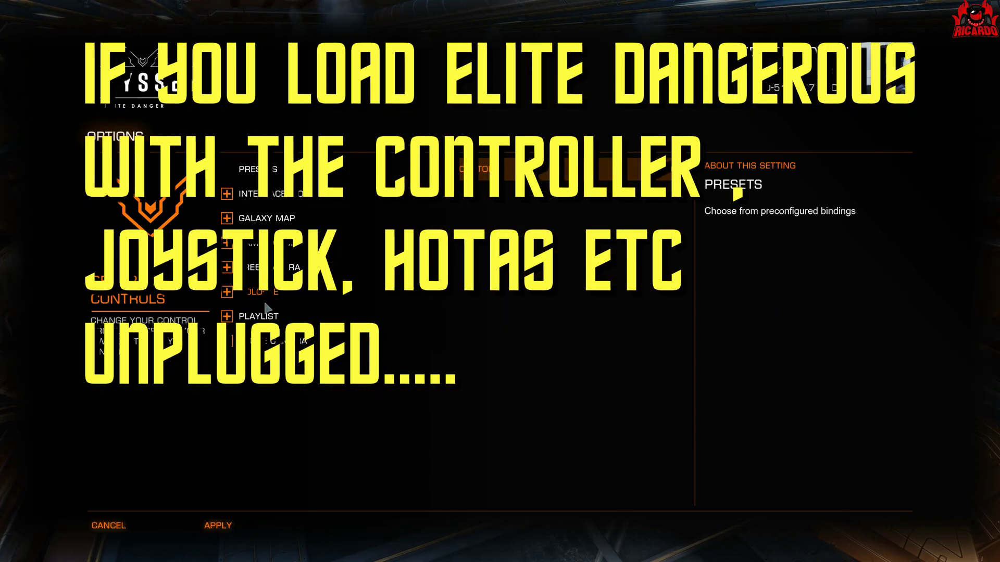
key(Return)
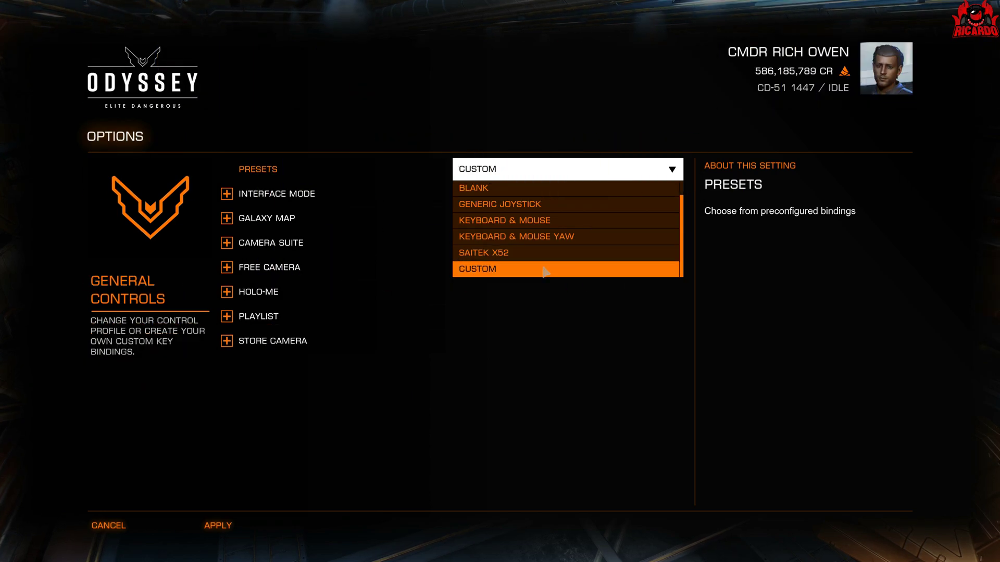
key(Escape)
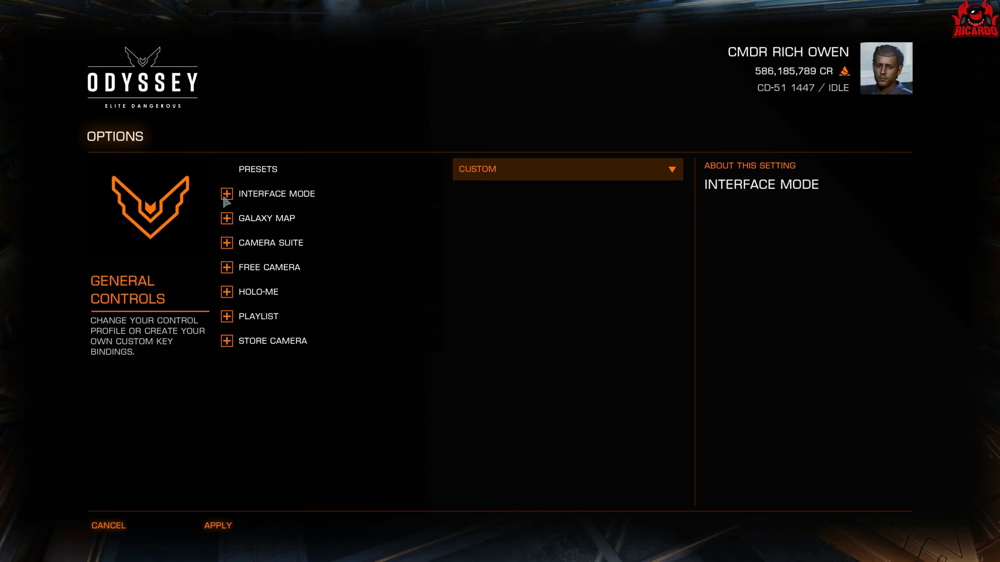
Expand the Interface Mode, Galaxy Map, Camera Suite and Free Camera binding sections
click(225, 200)
scroll(261, 237, down, 3)
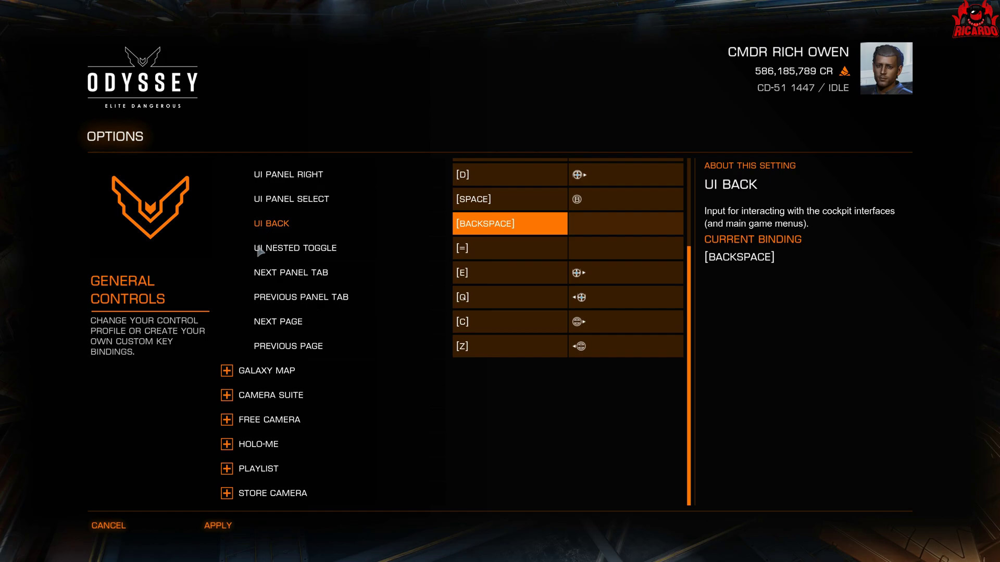
click(227, 373)
scroll(231, 365, down, 5)
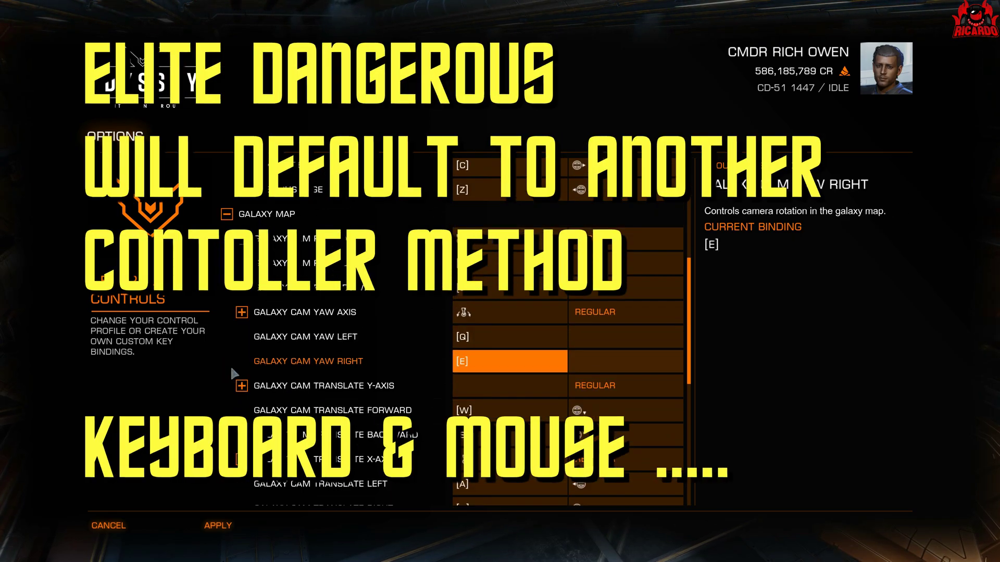
scroll(240, 319, down, 3)
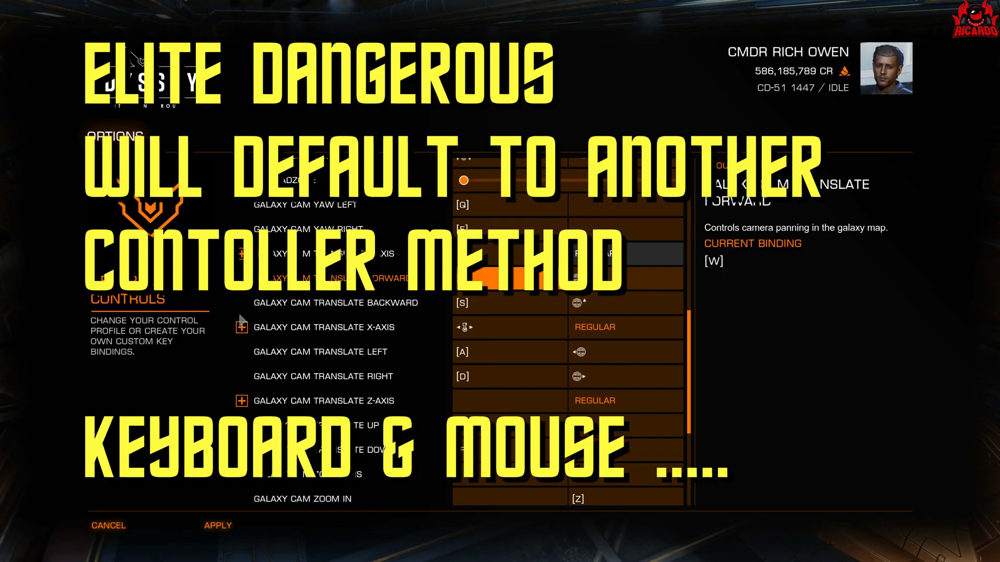
scroll(238, 312, down, 3)
scroll(238, 312, down, 3)
click(231, 407)
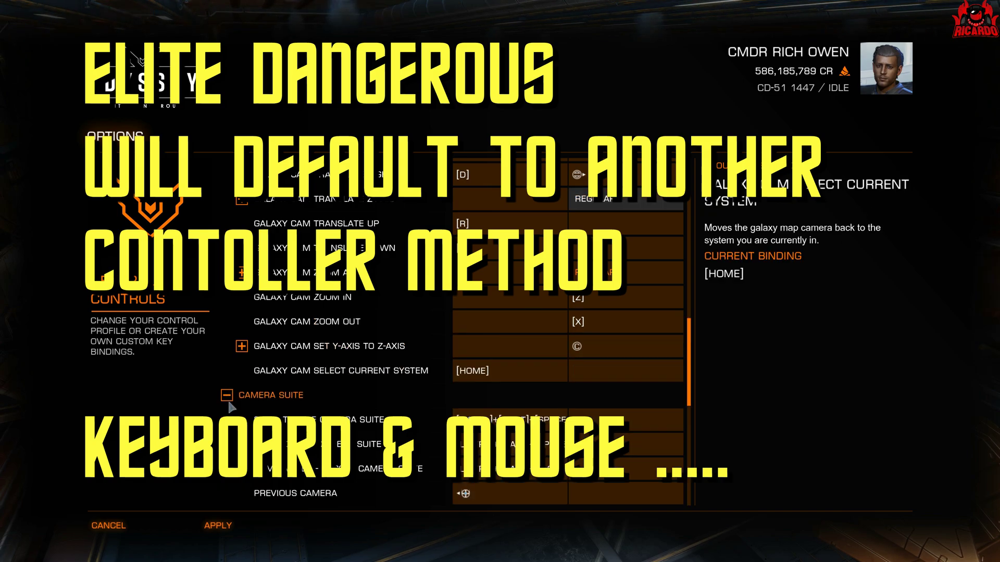
scroll(235, 394, down, 3)
scroll(257, 386, down, 5)
scroll(278, 379, down, 6)
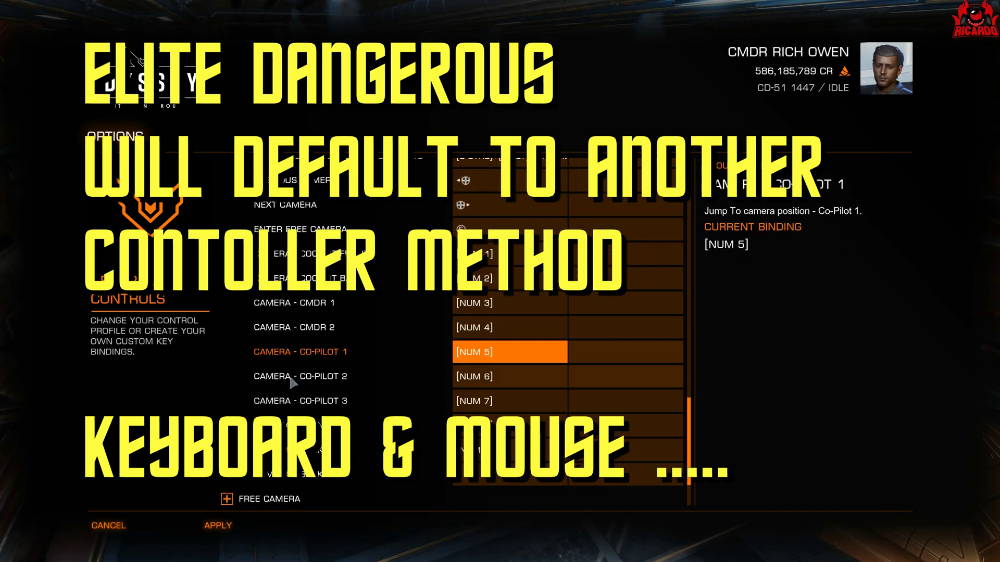
scroll(289, 374, down, 2)
click(226, 419)
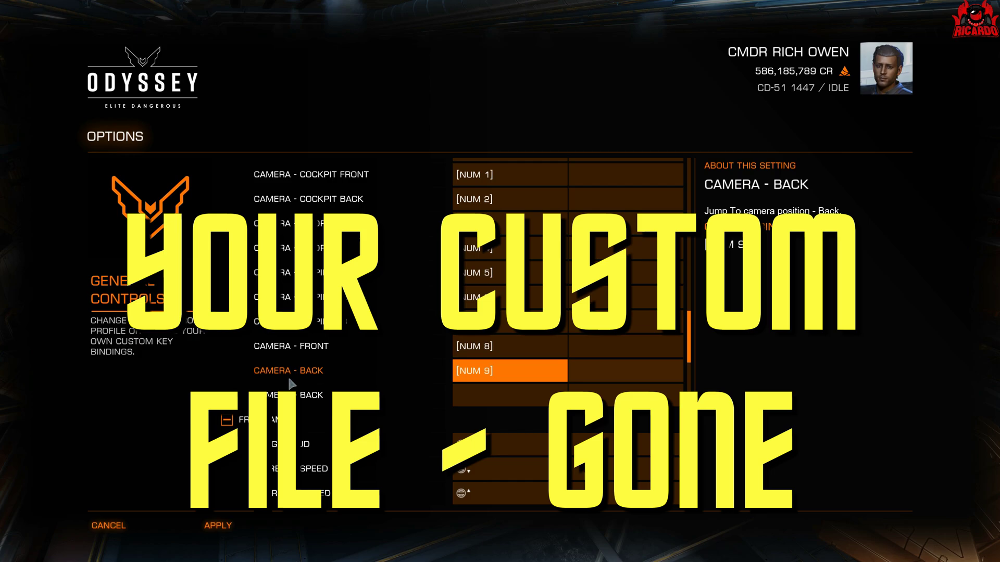
scroll(294, 383, down, 4)
scroll(295, 383, down, 4)
scroll(291, 388, down, 1)
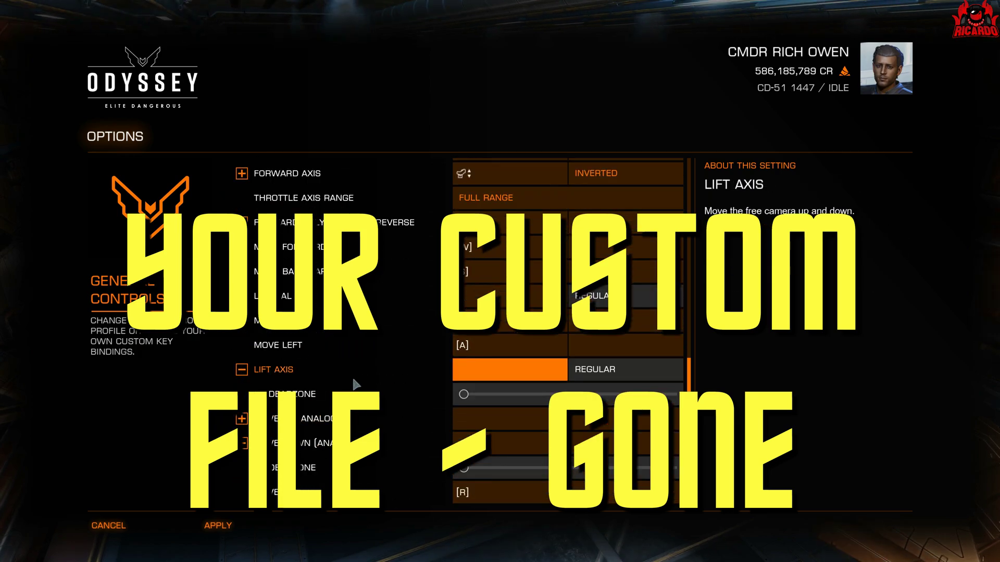
scroll(355, 383, down, 6)
scroll(356, 384, up, 4)
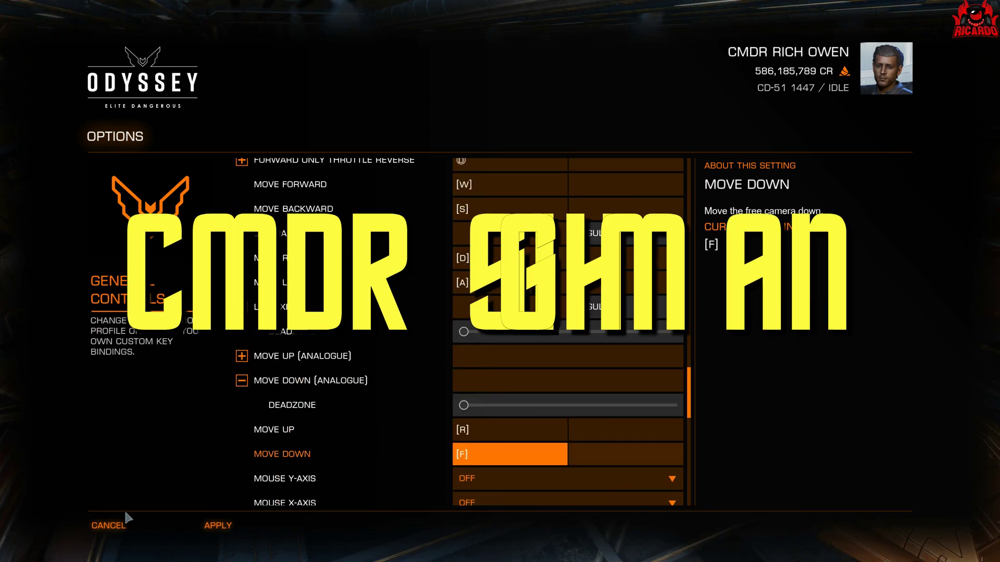
click(134, 520)
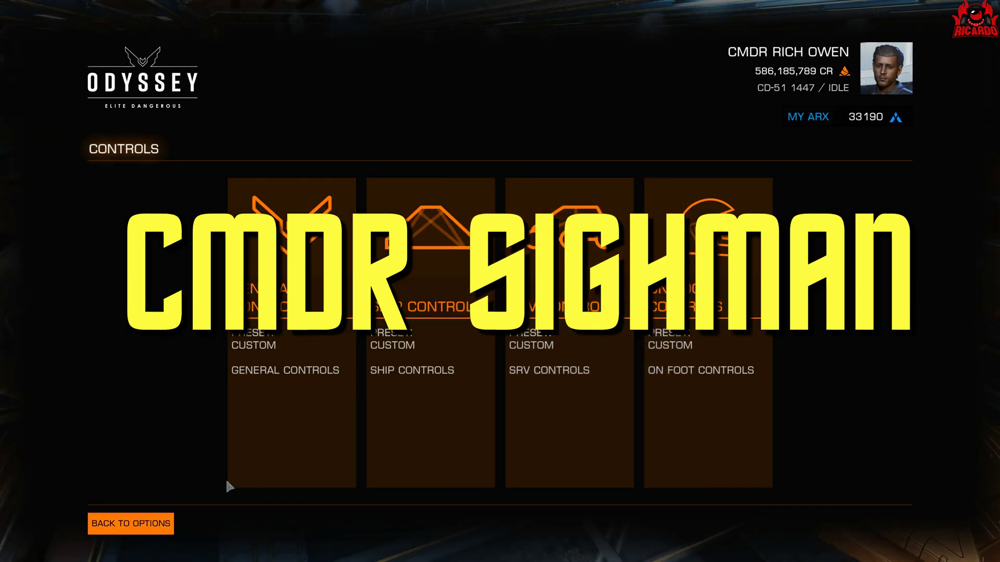
click(416, 365)
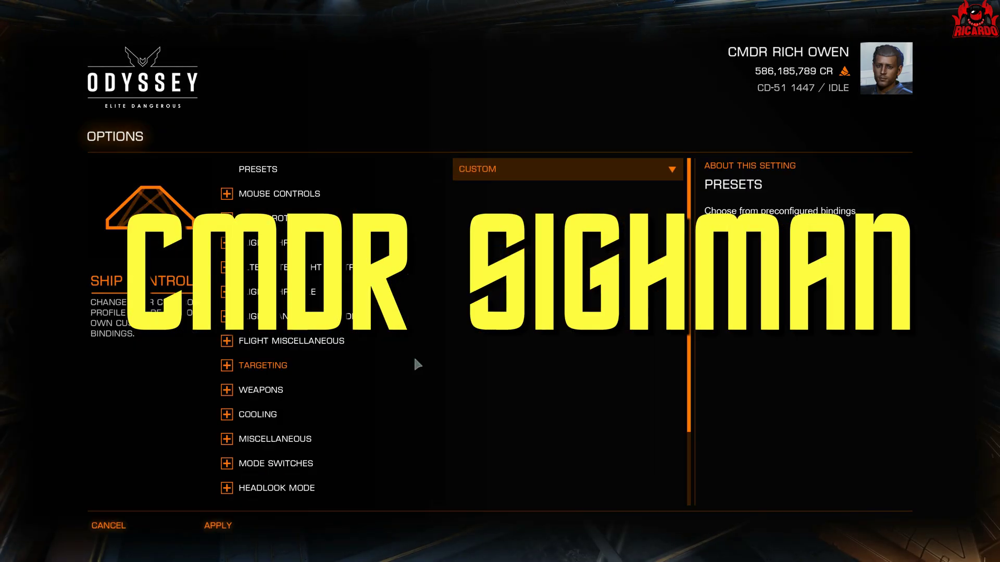
click(588, 178)
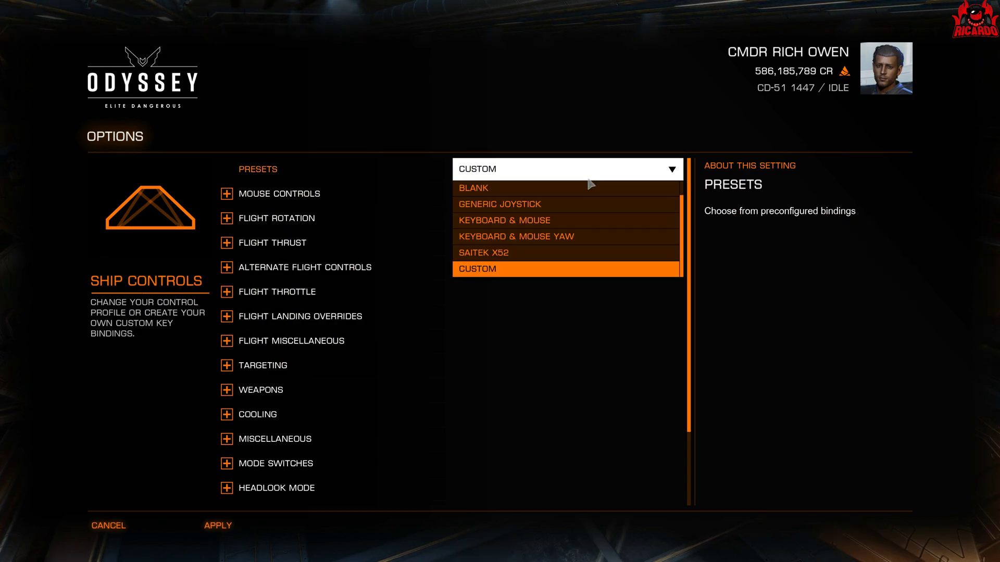
click(380, 184)
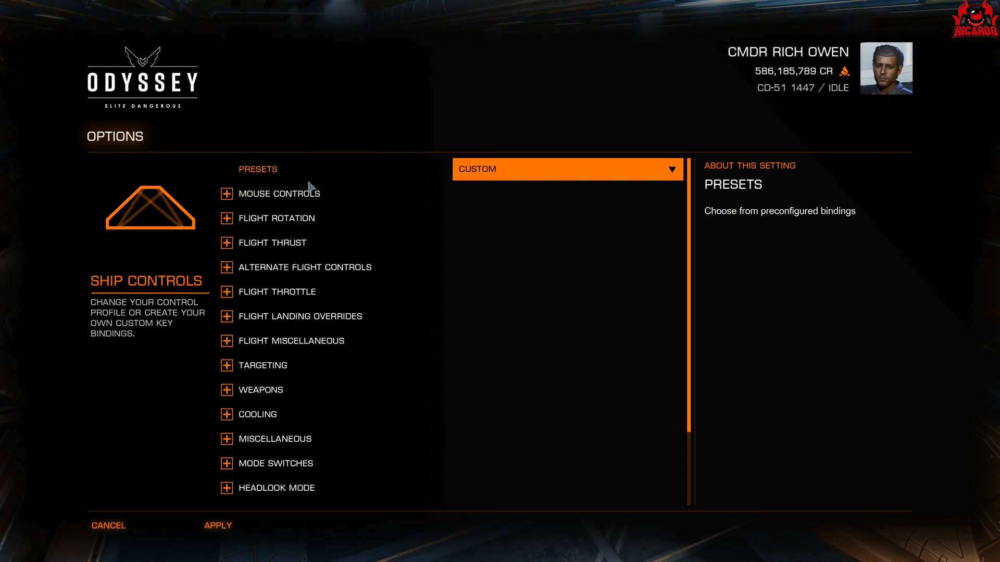
click(226, 195)
scroll(235, 251, down, 2)
scroll(248, 359, down, 2)
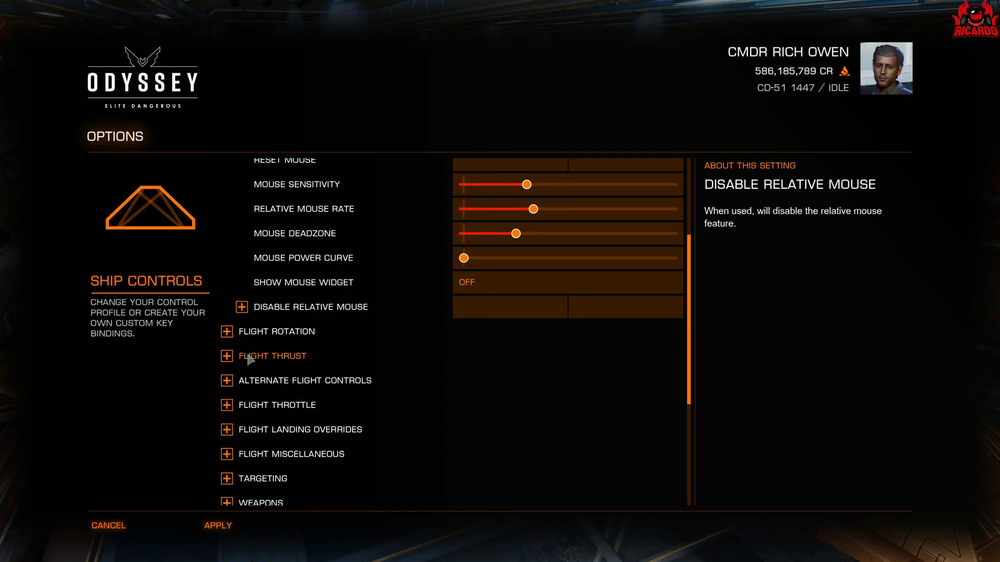
click(227, 356)
scroll(282, 328, down, 3)
scroll(349, 360, down, 4)
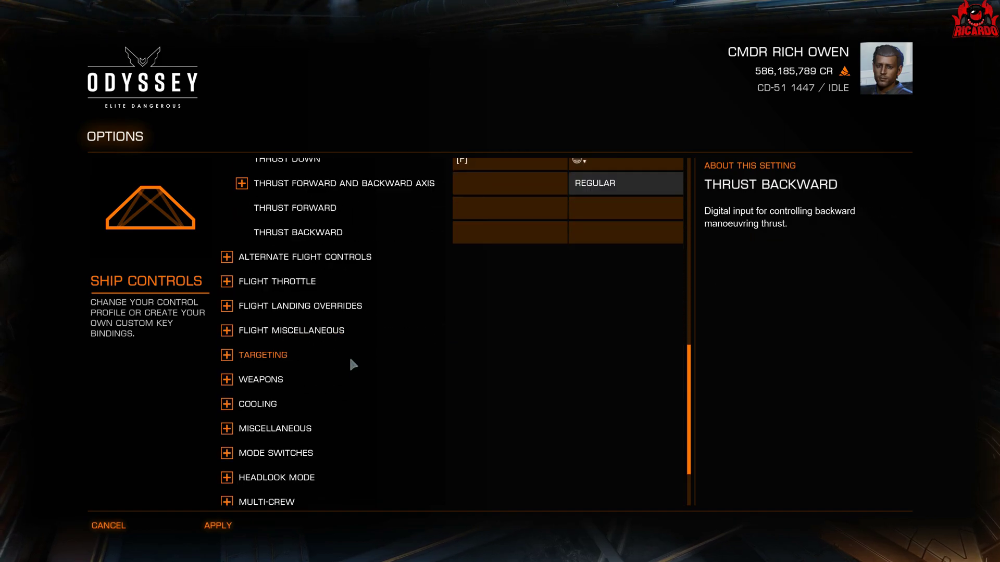
scroll(350, 364, down, 2)
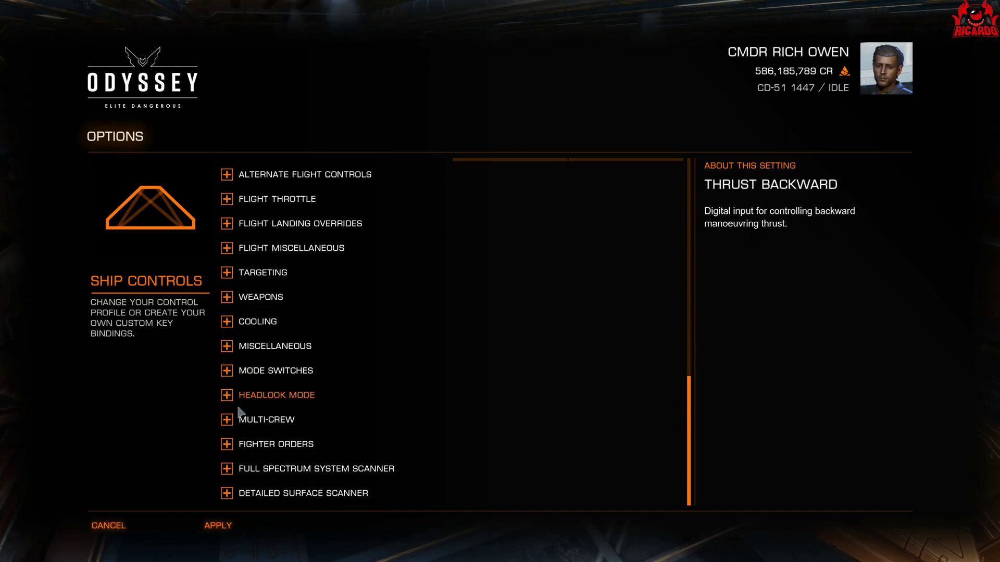
click(227, 421)
scroll(365, 411, down, 3)
scroll(365, 413, down, 2)
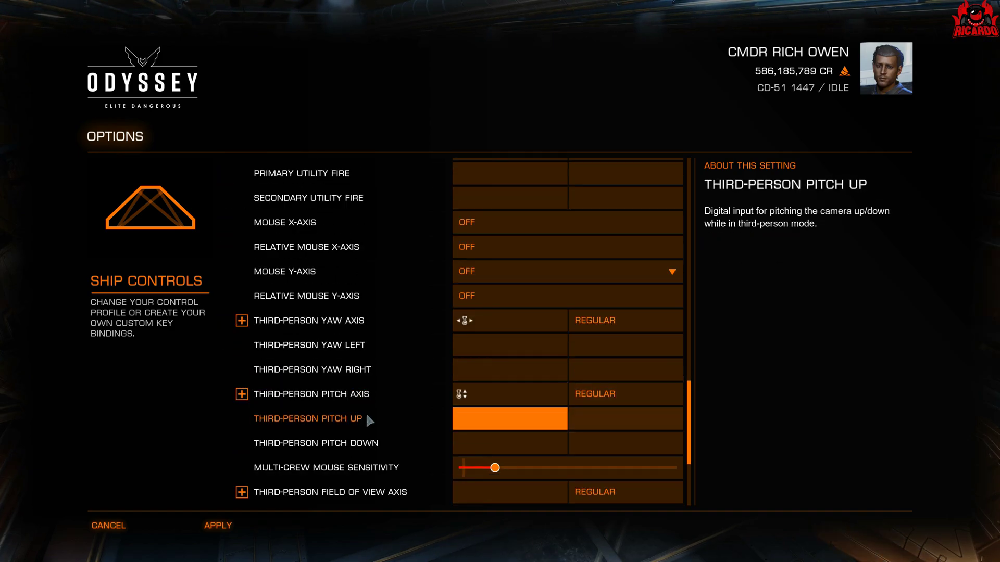
scroll(365, 411, down, 4)
click(227, 444)
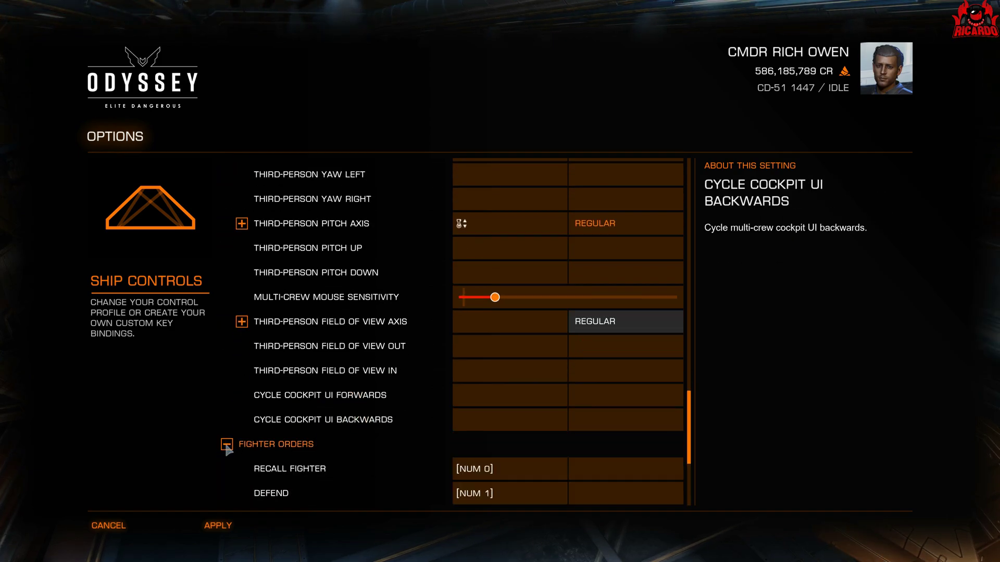
scroll(375, 414, down, 4)
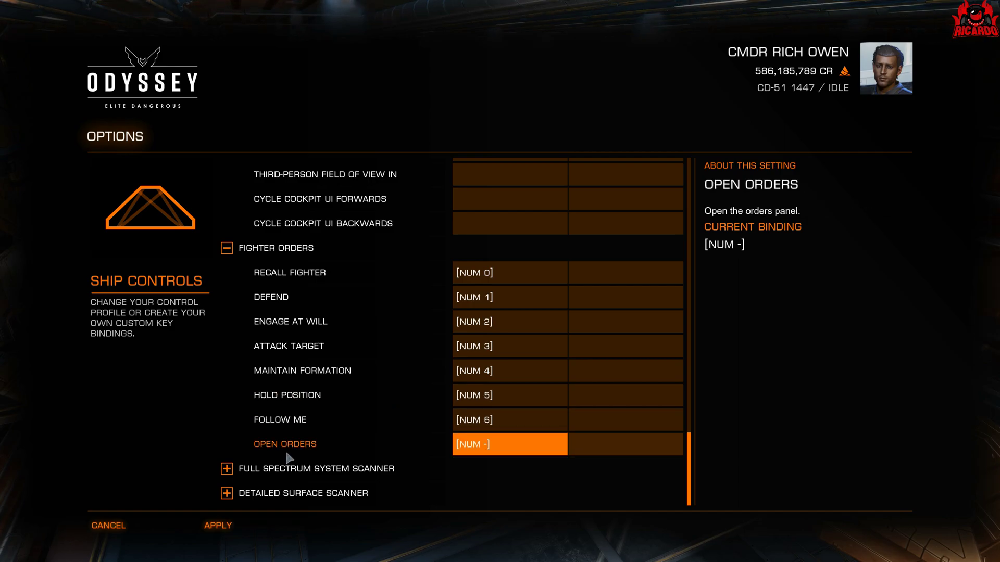
click(126, 528)
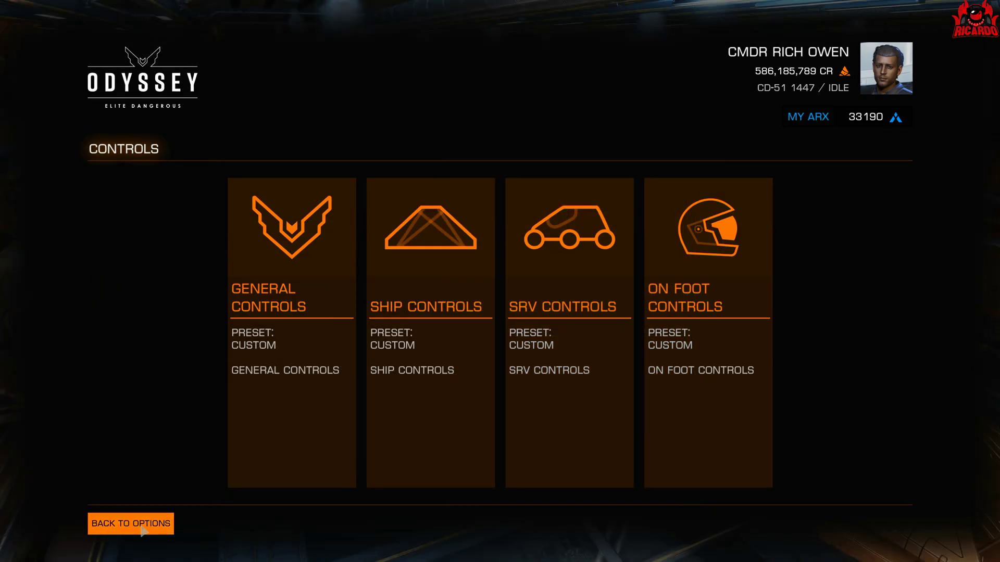
Open the On Foot Controls bindings list
click(665, 358)
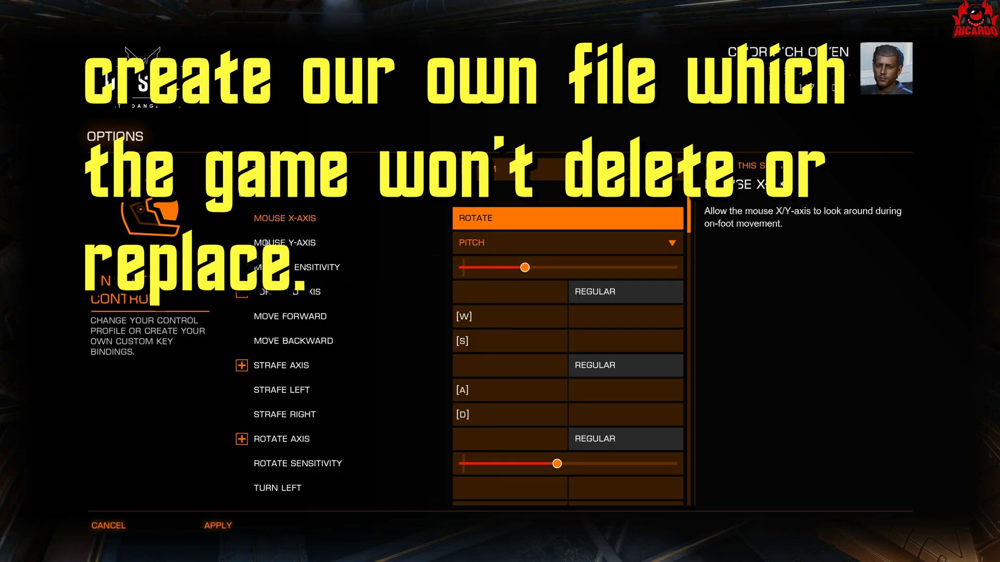
scroll(306, 268, down, 2)
scroll(307, 268, down, 3)
scroll(310, 275, down, 2)
scroll(310, 275, down, 3)
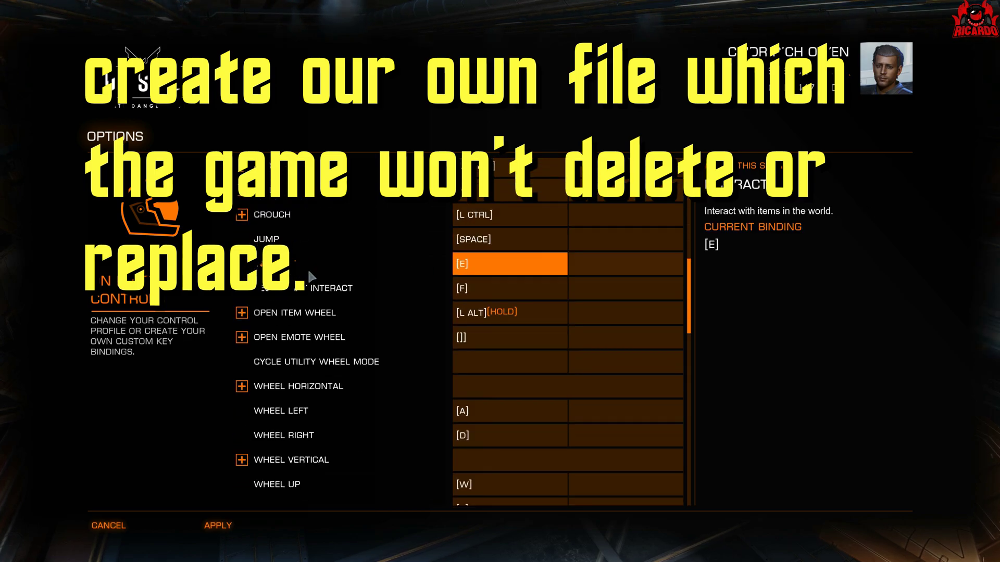
scroll(316, 344, down, 4)
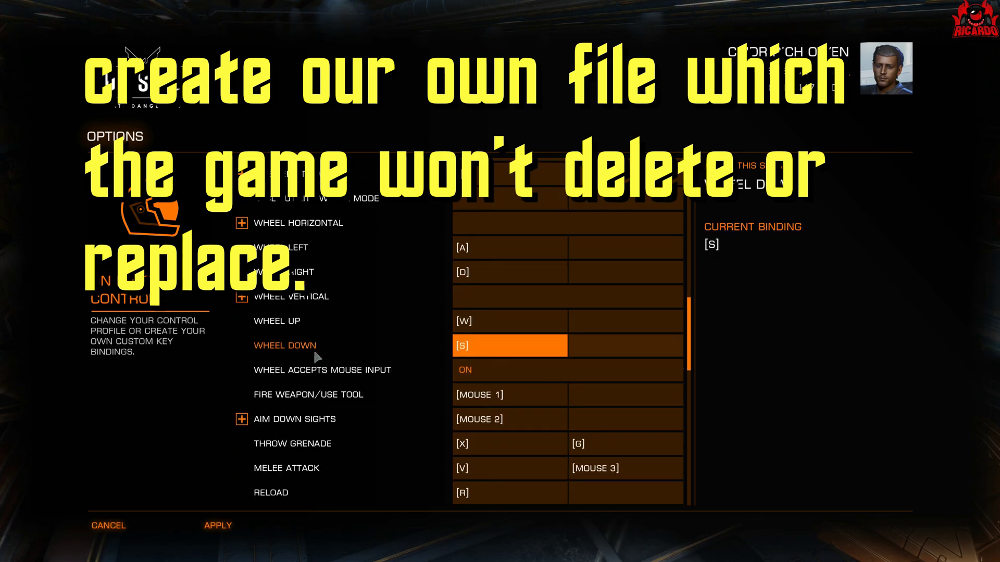
scroll(316, 356, down, 3)
scroll(317, 358, down, 3)
scroll(317, 358, down, 5)
scroll(317, 357, down, 2)
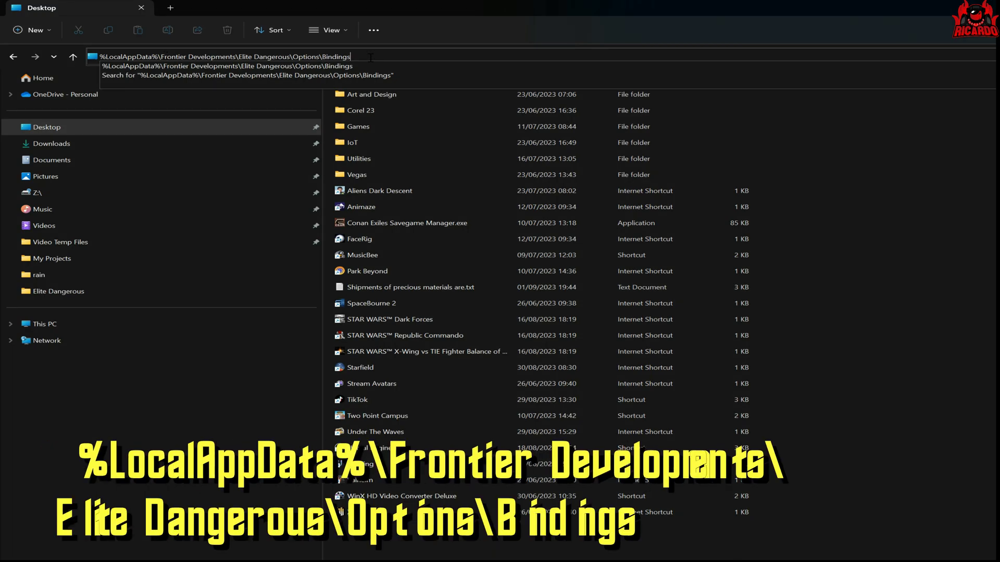
Go to %LocalAppData%\Frontier Developments\Elite Dangerous\Options\Bindings in File Explorer
click(328, 67)
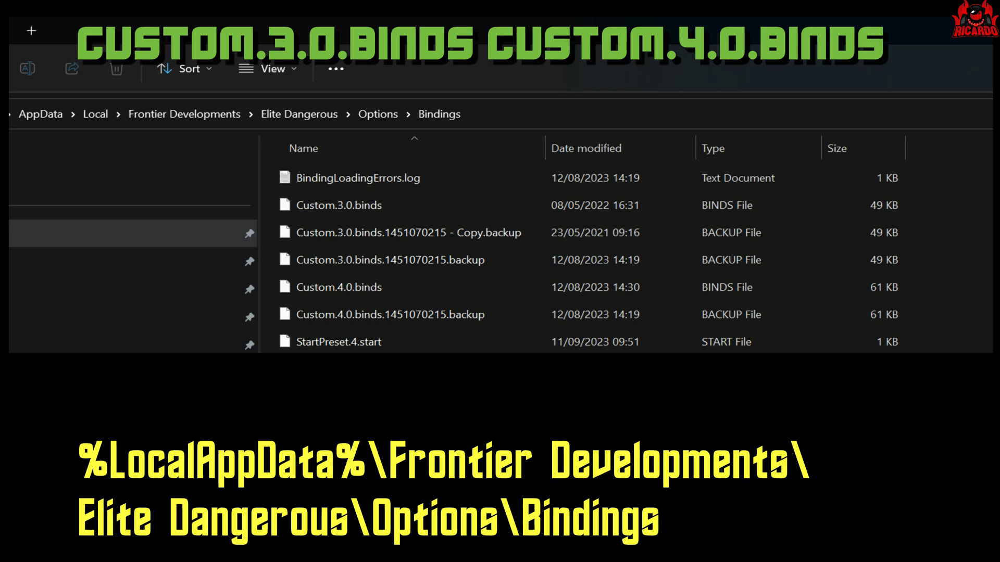
Delete the three backup files, then select Custom.3.0.binds and Custom.4.0.binds
click(482, 312)
ctrl+click(498, 261)
ctrl+click(508, 238)
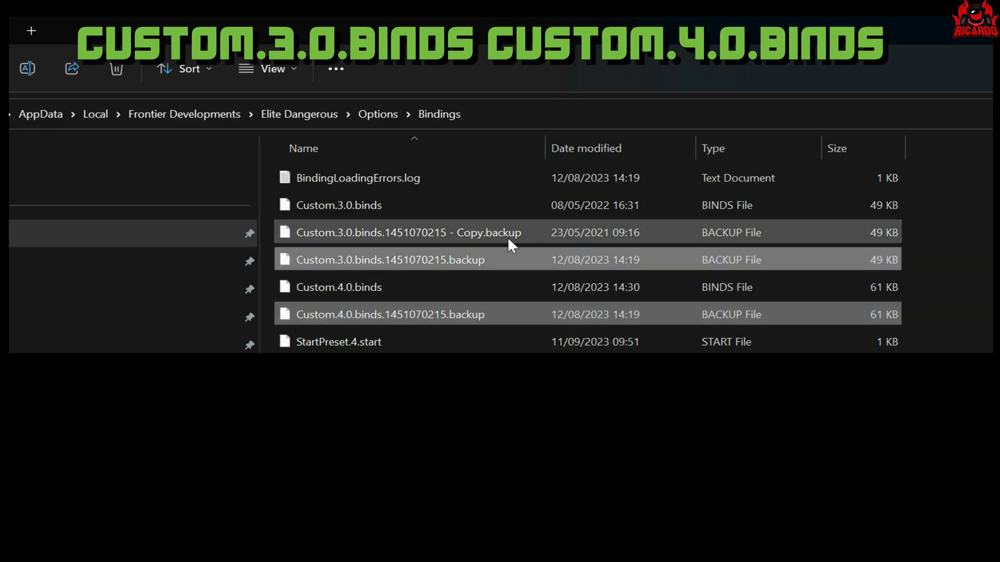
key(Delete)
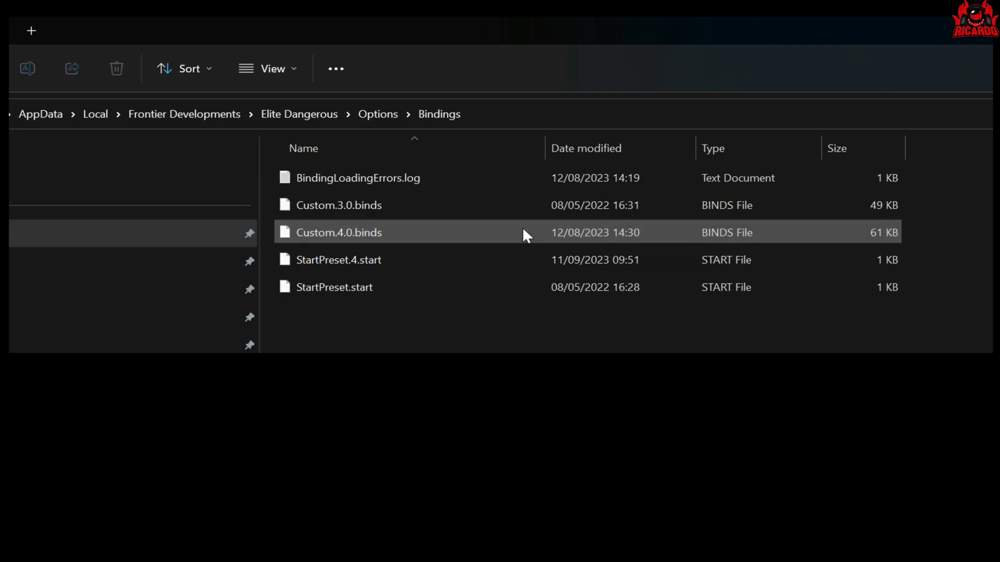
click(414, 206)
ctrl+click(484, 265)
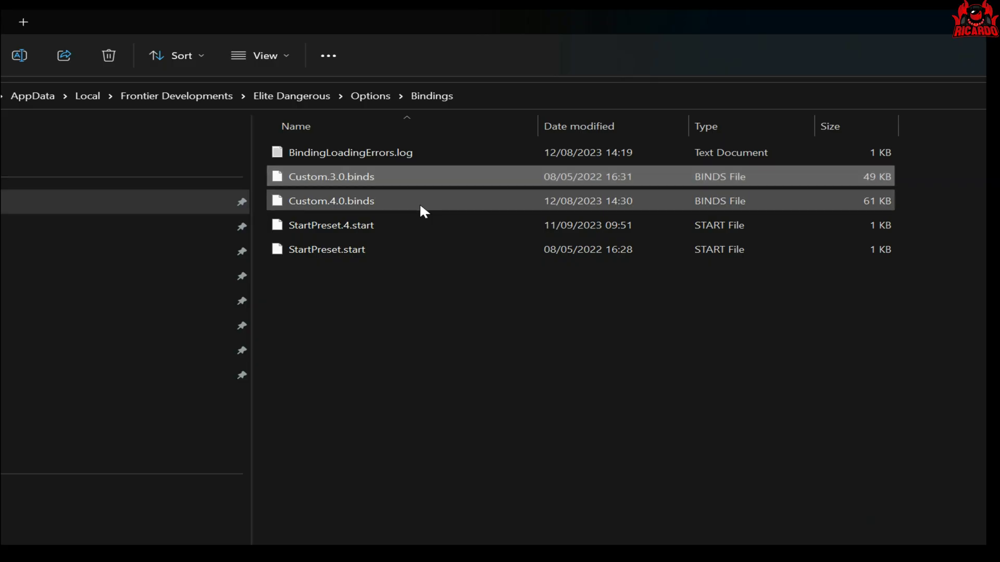
Copy Custom.3.0.binds and Custom.4.0.binds and paste duplicates into the Bindings folder
right_click(475, 200)
click(531, 217)
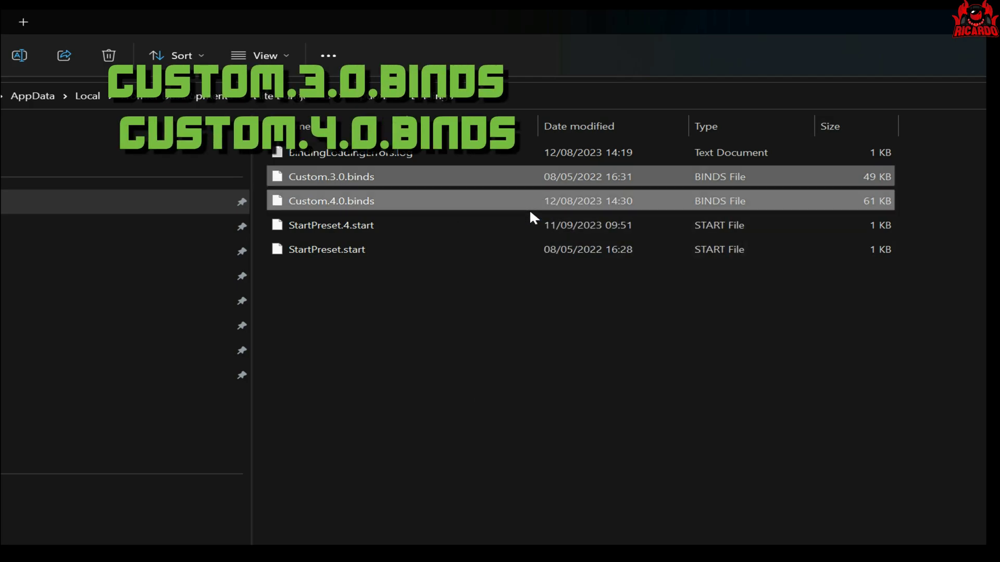
click(443, 312)
right_click(443, 313)
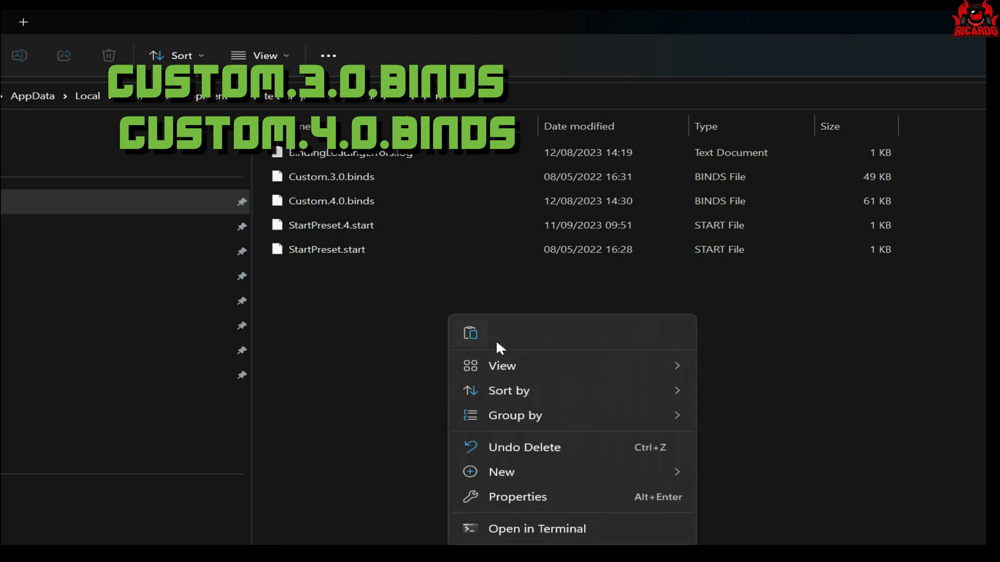
click(471, 334)
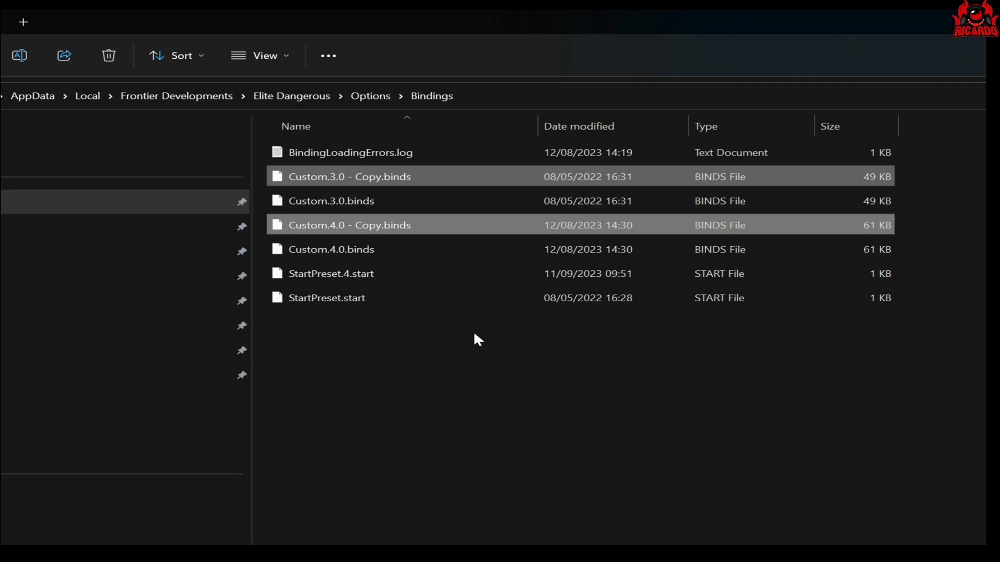
Rename 'Custom.3.0 - Copy.binds' to 'mY Custom.3.0 .binds', adding 'mY ' and dropping '- Copy'
click(382, 176)
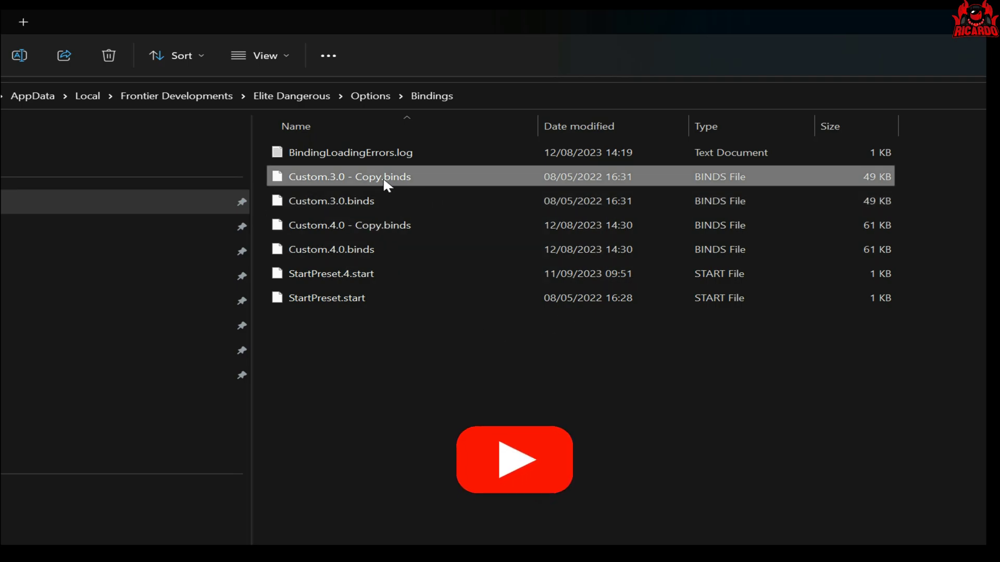
right_click(383, 177)
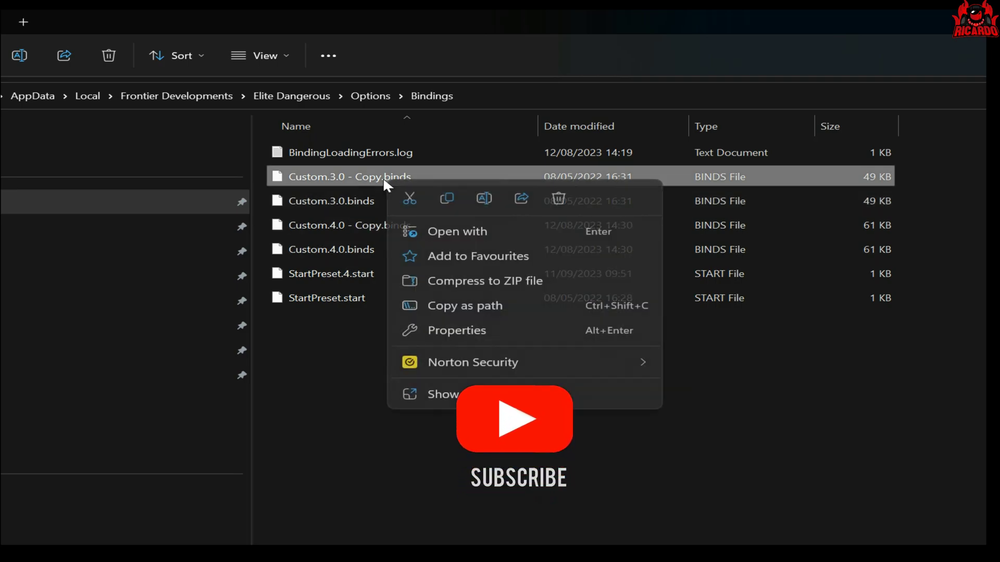
click(484, 199)
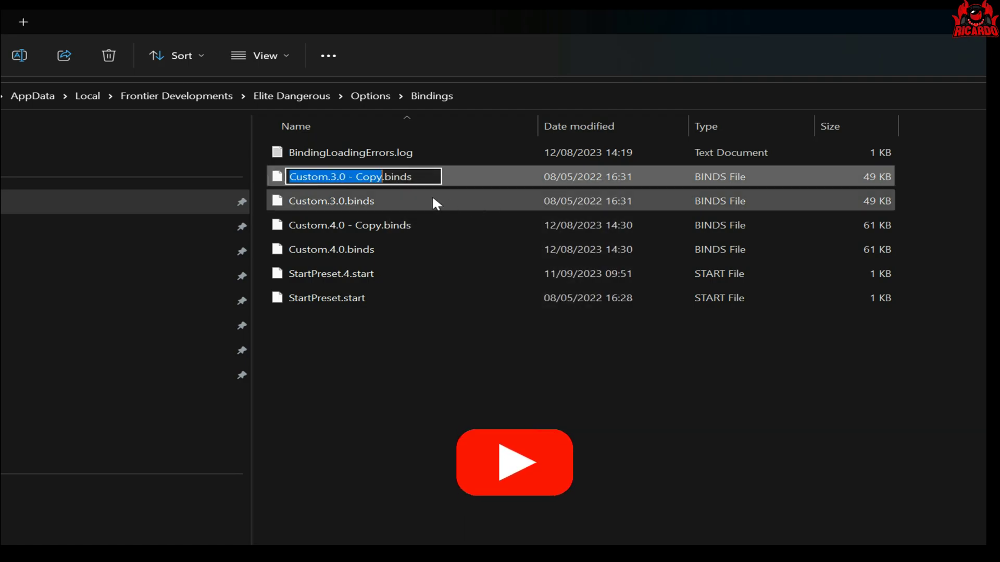
click(290, 177)
text(m)
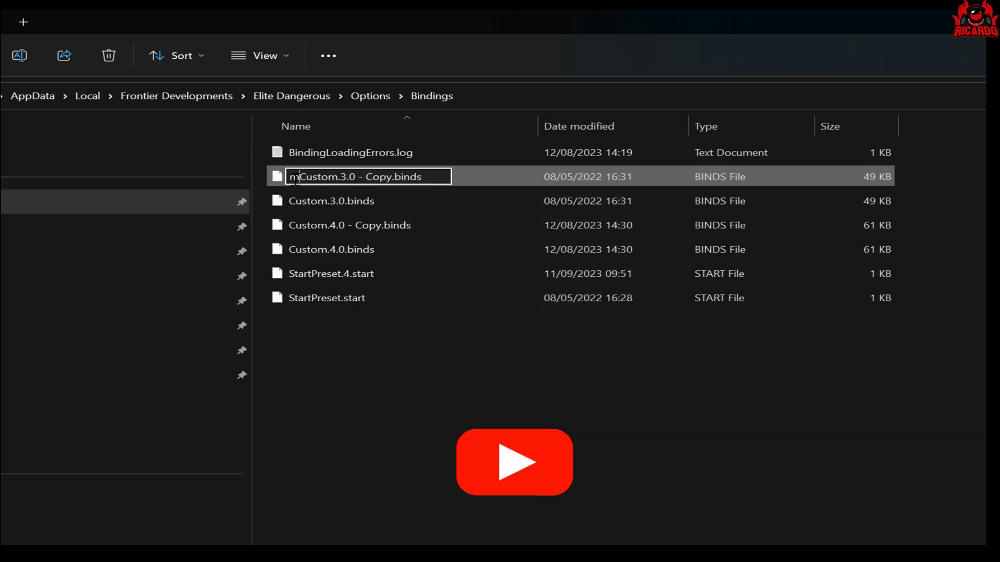
text(Y)
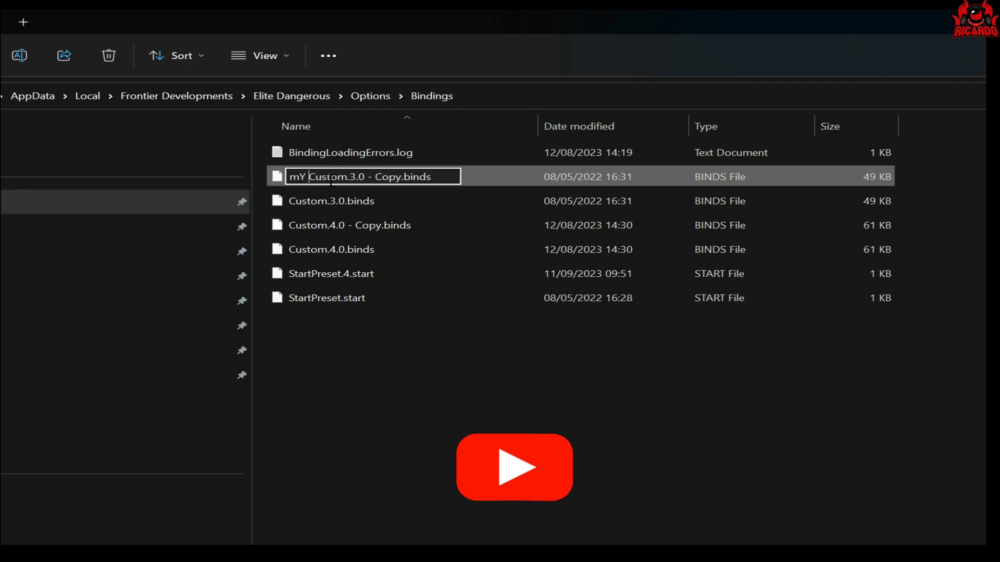
click(396, 177)
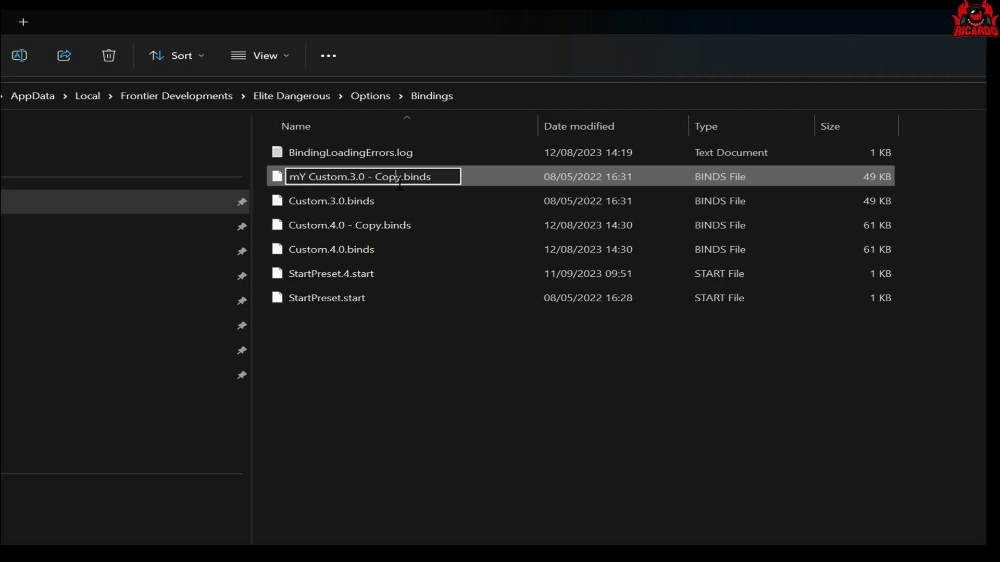
key(BackSpace)
key(BackSpace)
key(BackSpace)
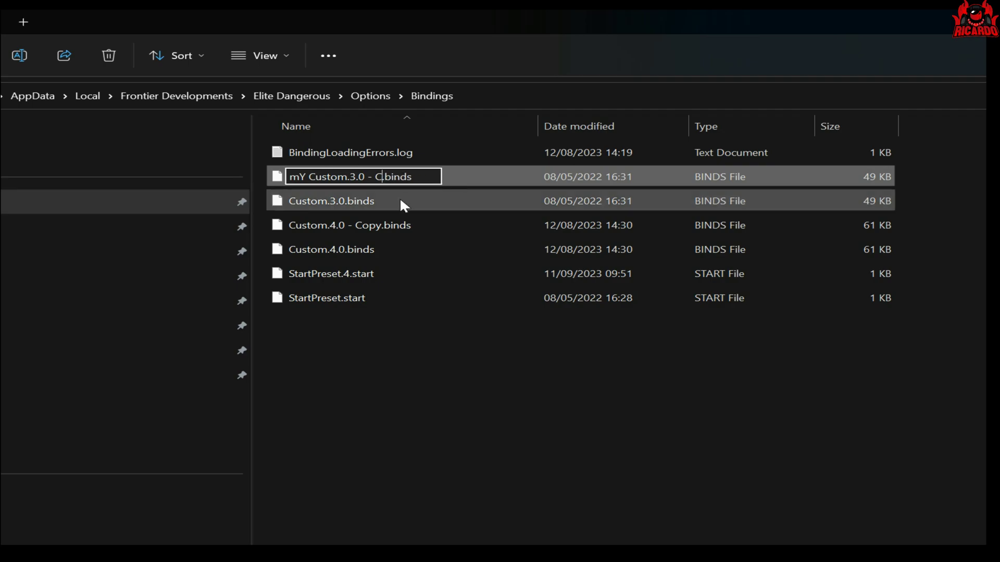
key(BackSpace)
key(BackSpace)
key(BackSpace)
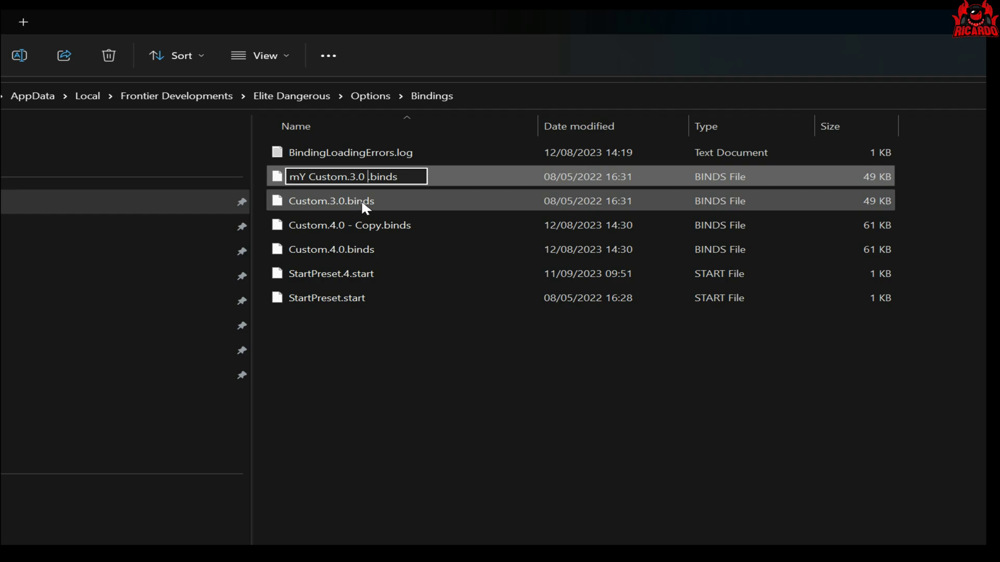
click(497, 426)
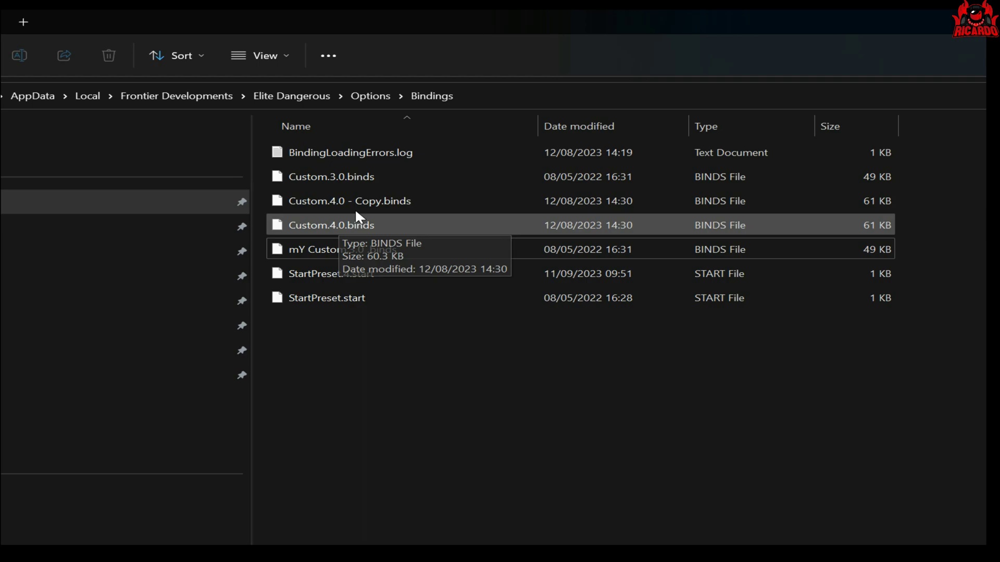
Rename 'Custom.4.0 - Copy.binds' to 'mY Custom.4.0 .binds'
right_click(374, 200)
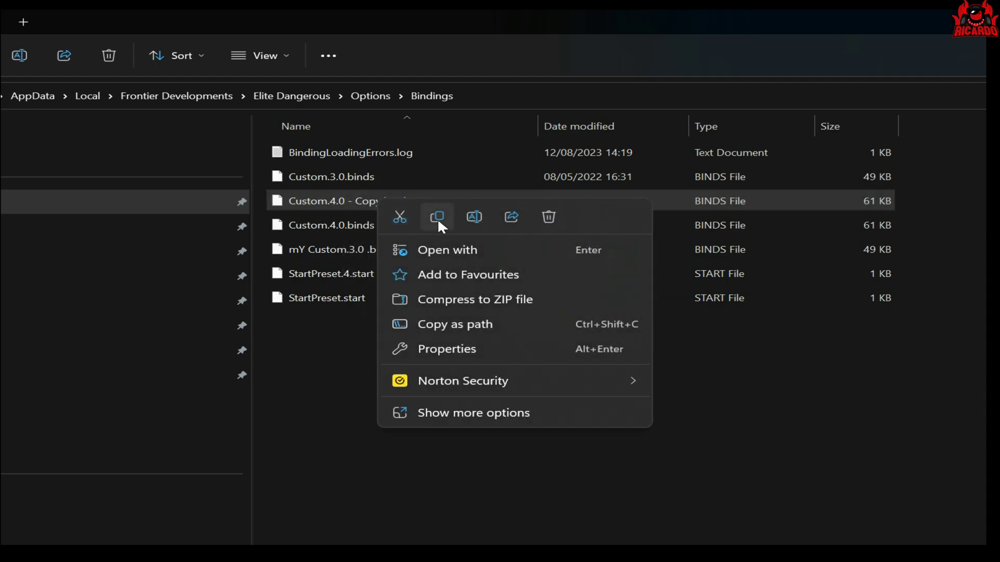
click(474, 217)
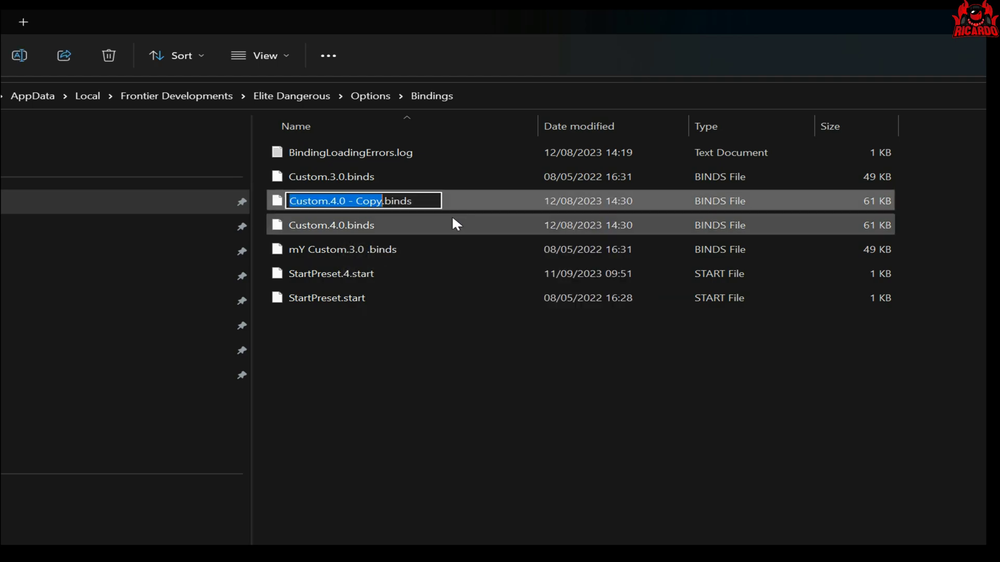
click(289, 201)
text(m)
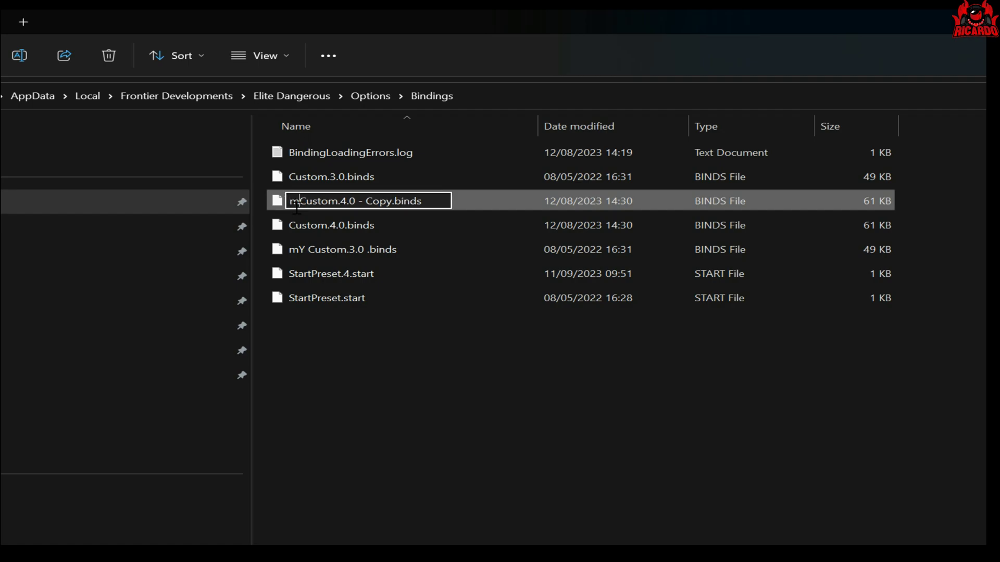
text(Y)
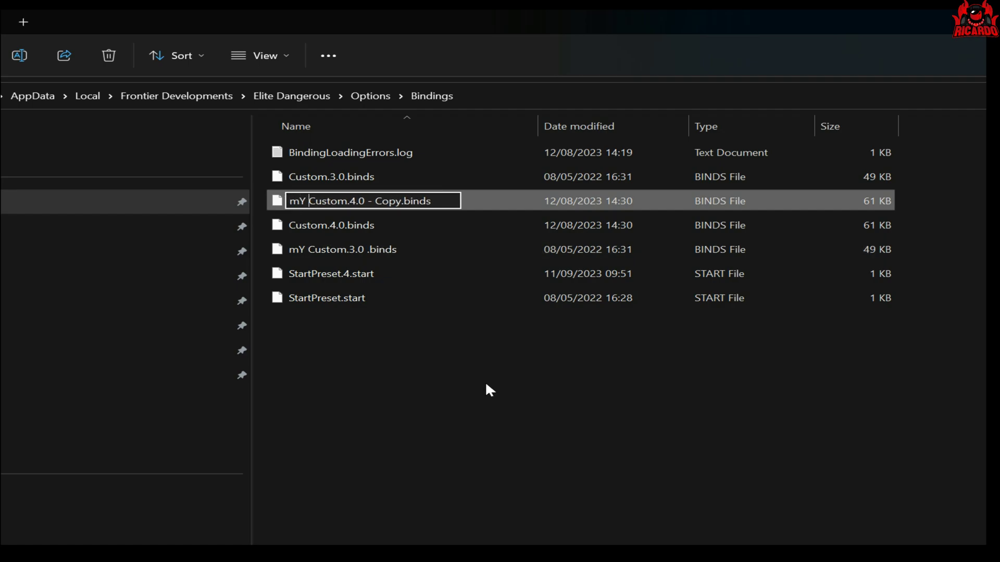
click(405, 201)
key(BackSpace)
key(BackSpace)
key(BackSpace)
key(BackSpace)
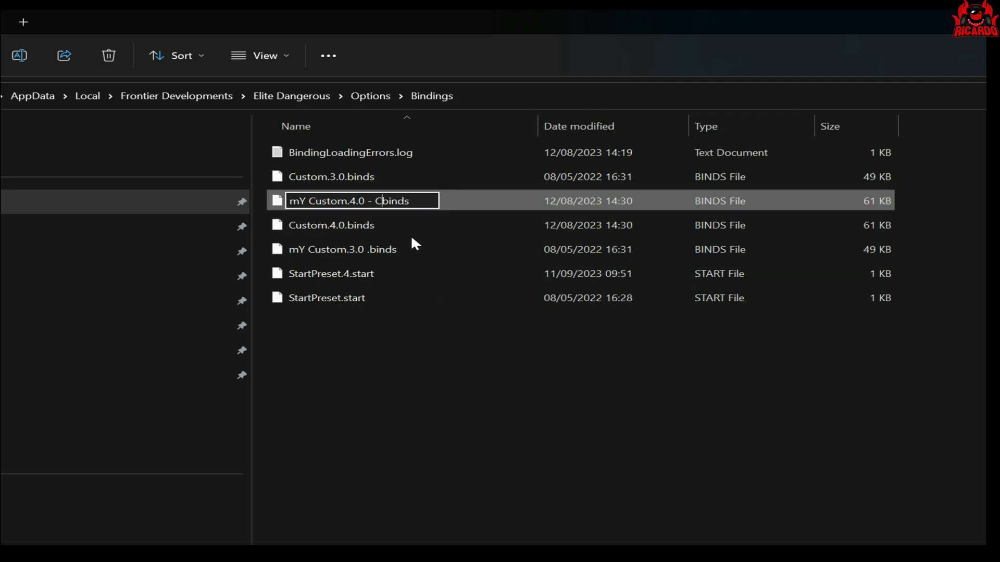
key(BackSpace)
key(BackSpace)
key(BackSpace)
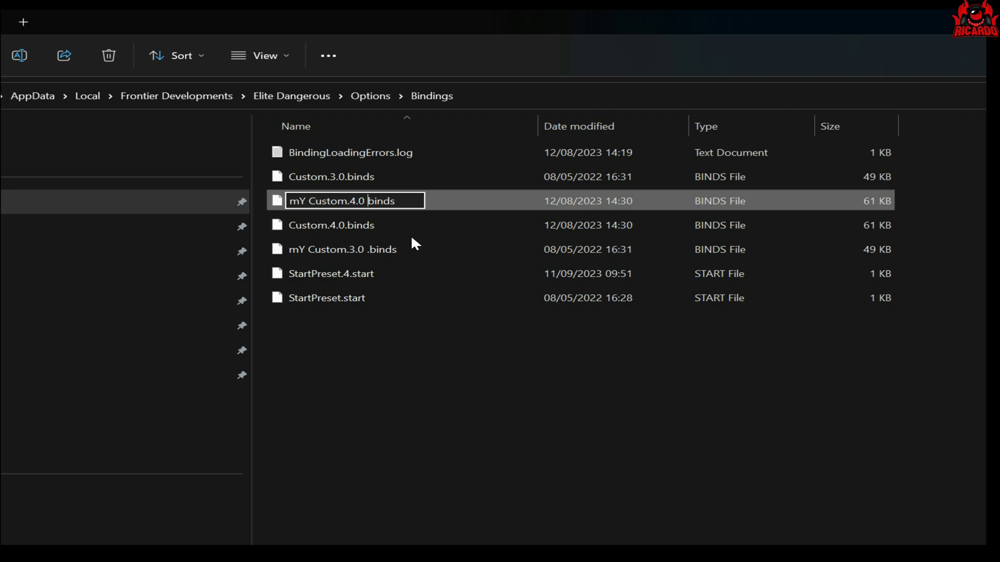
text(.)
key(Return)
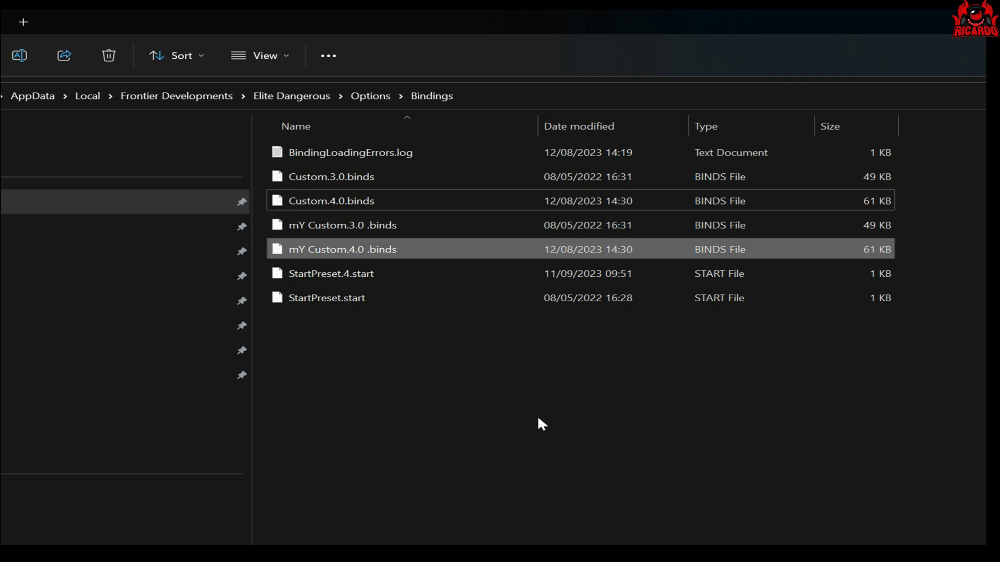
Select mY Custom.3.0 .binds and mY Custom.4.0 .binds, then clear the selection
click(538, 418)
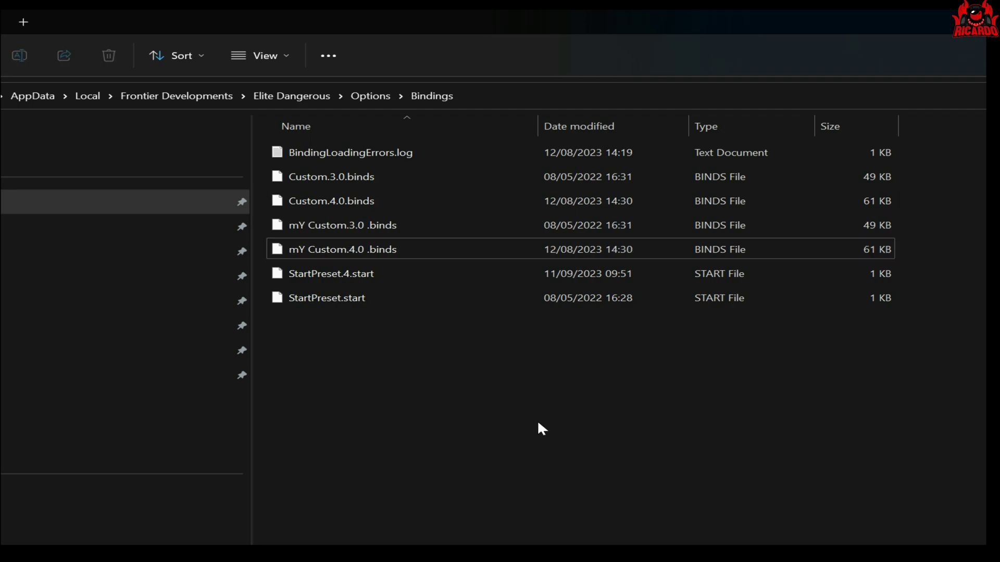
click(416, 226)
click(402, 246)
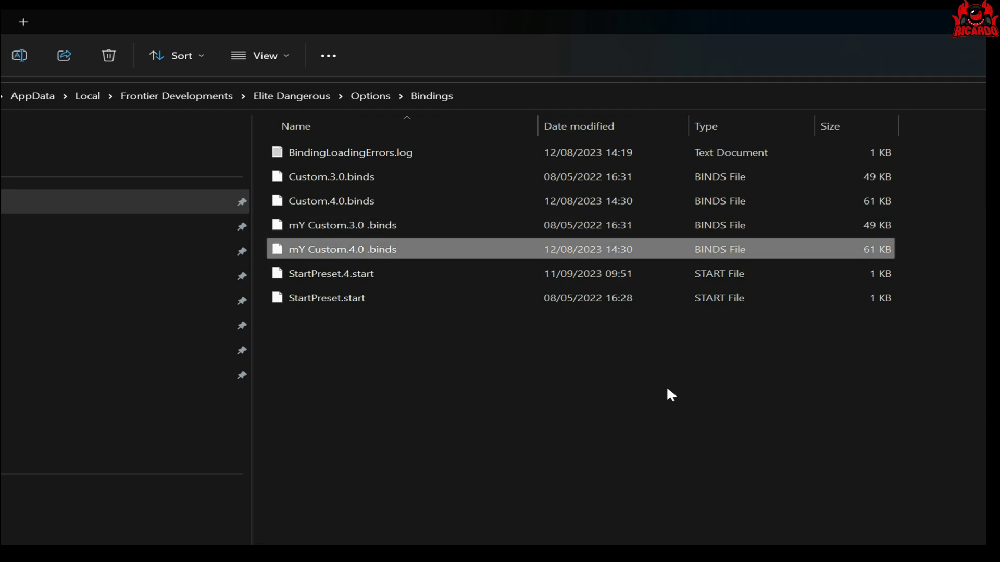
click(687, 423)
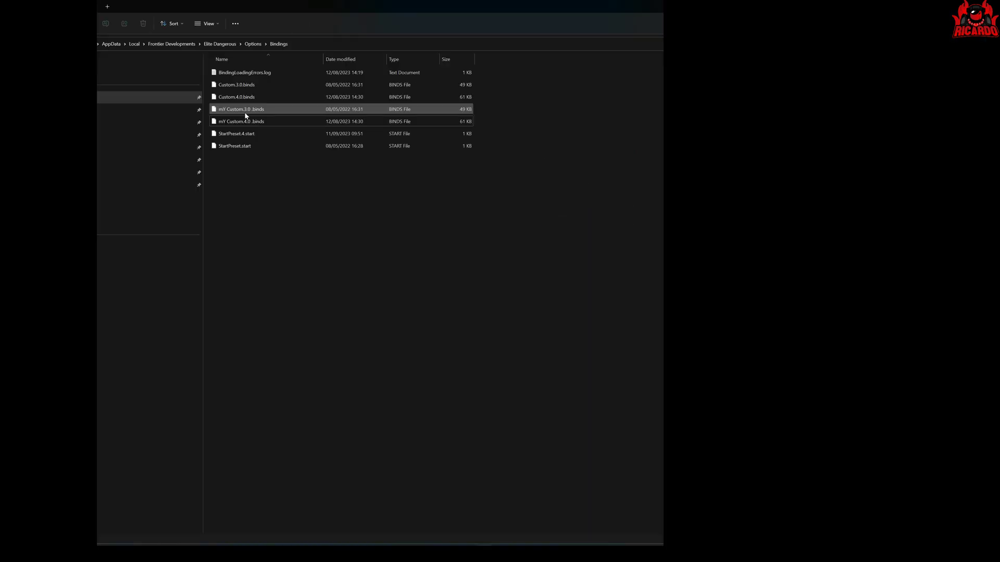
Open mY Custom.3.0 .binds in Notepad, just this once
double_click(245, 112)
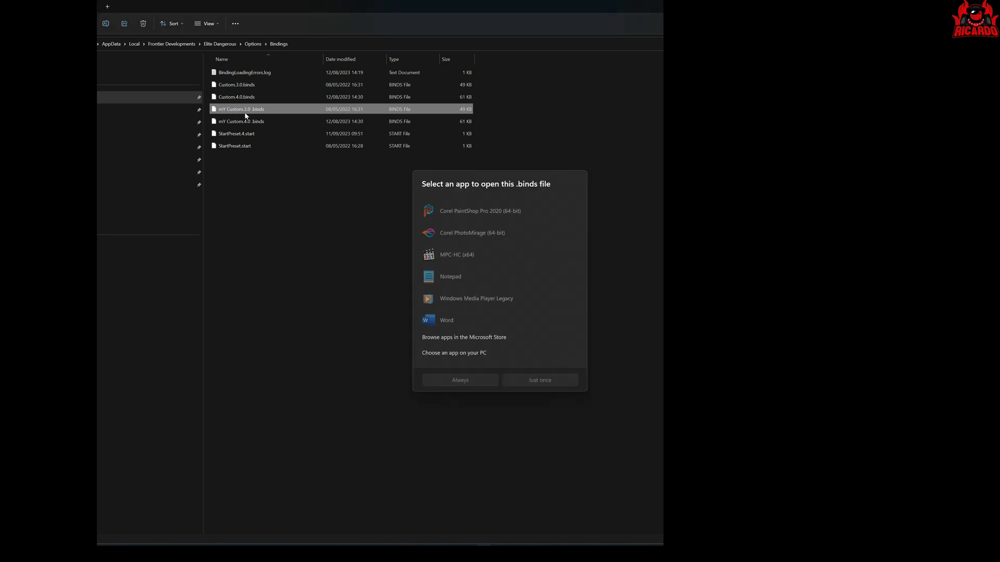
click(469, 279)
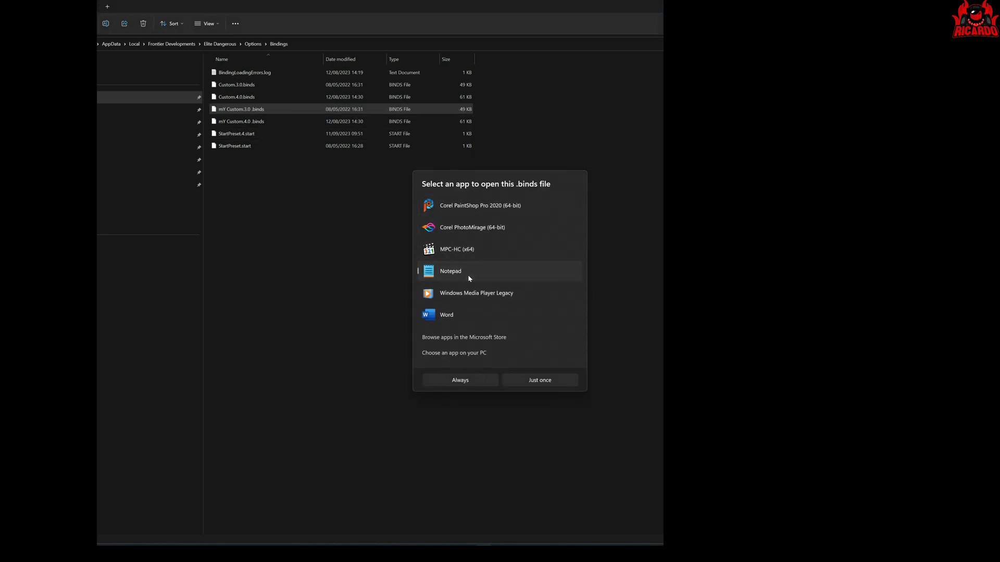
click(558, 383)
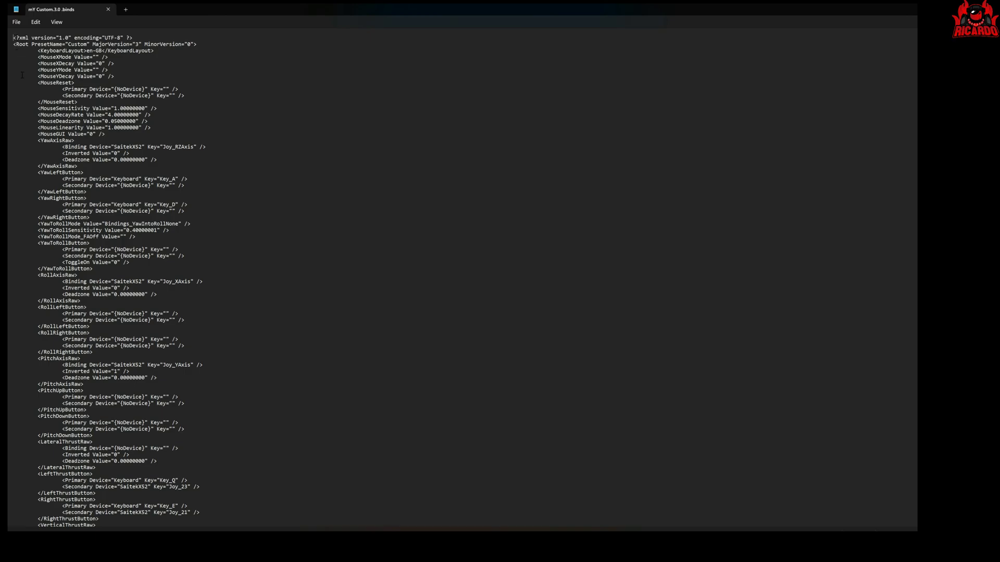
scroll(22, 75, up, 2)
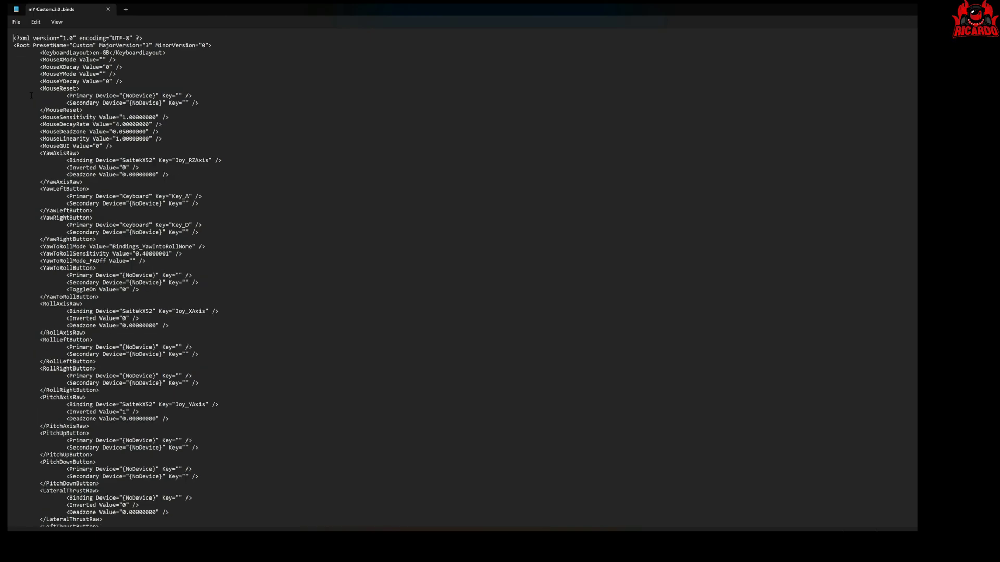
scroll(32, 90, up, 3)
scroll(37, 101, up, 2)
scroll(43, 115, up, 3)
scroll(42, 114, up, 1)
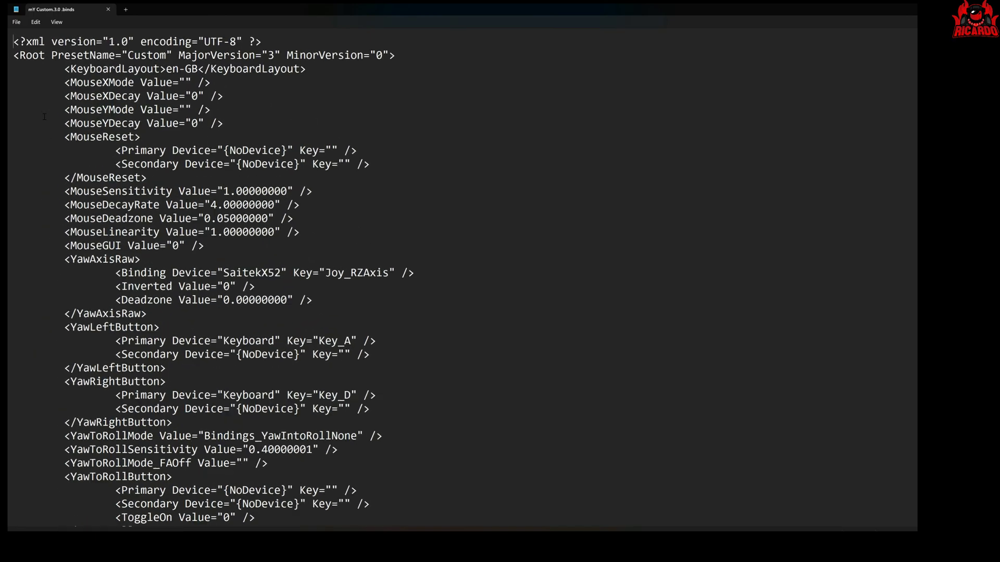
scroll(44, 117, up, 2)
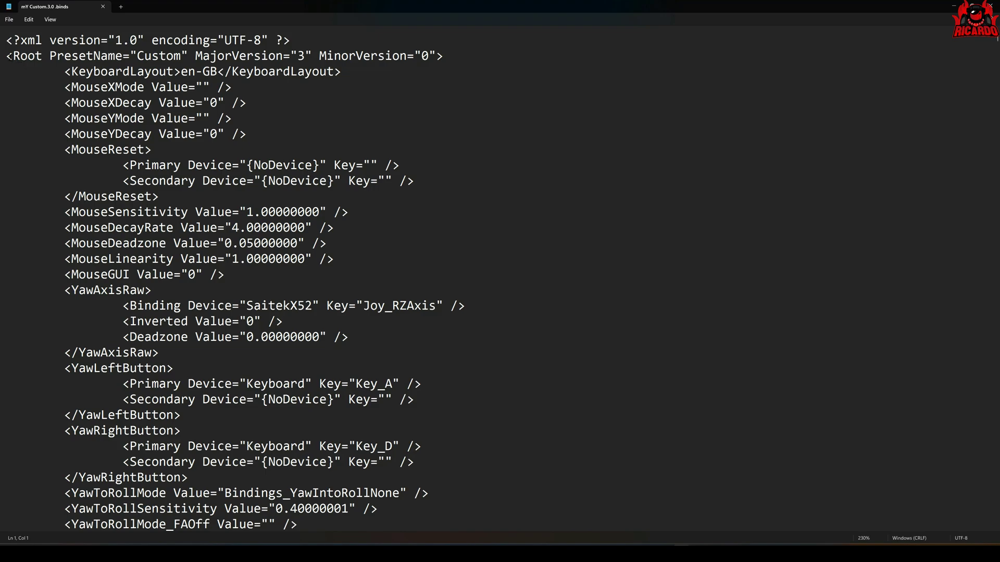
Erase the old preset name Custom from the Root PresetName line
drag(6, 55, 443, 55)
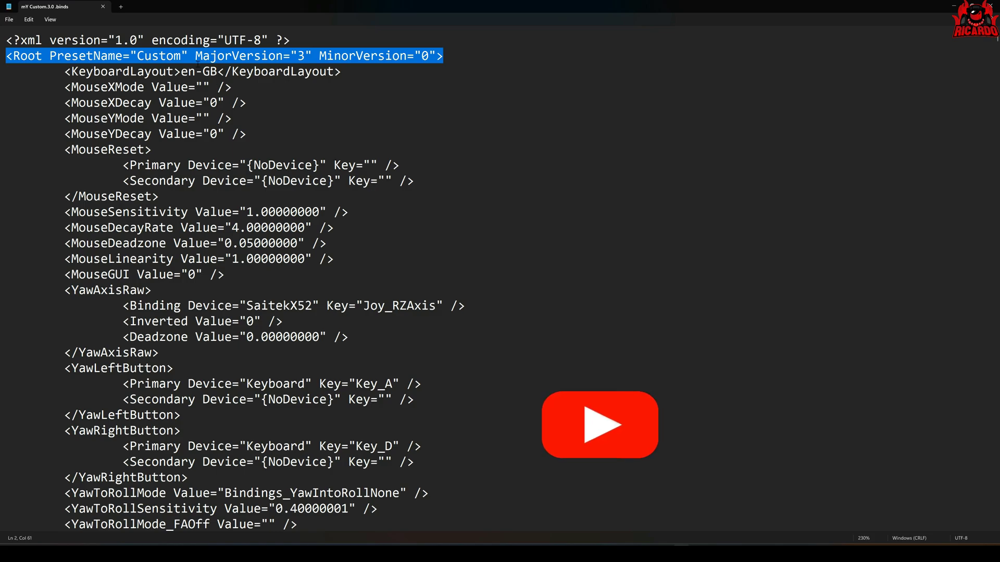
click(182, 55)
drag(182, 55, 138, 55)
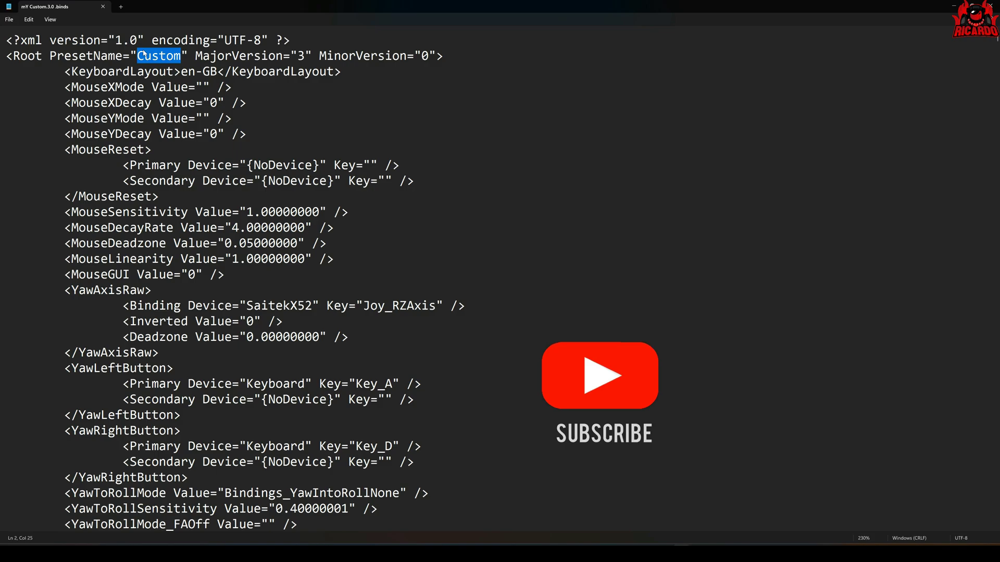
text(rICARDOS)
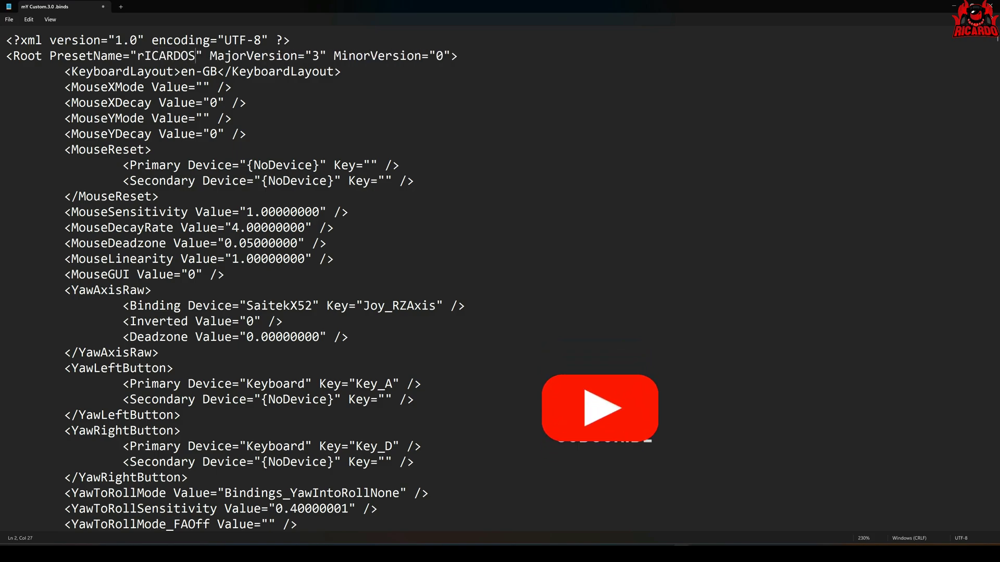
key(BackSpace)
key(BackSpace)
key(BackSpace)
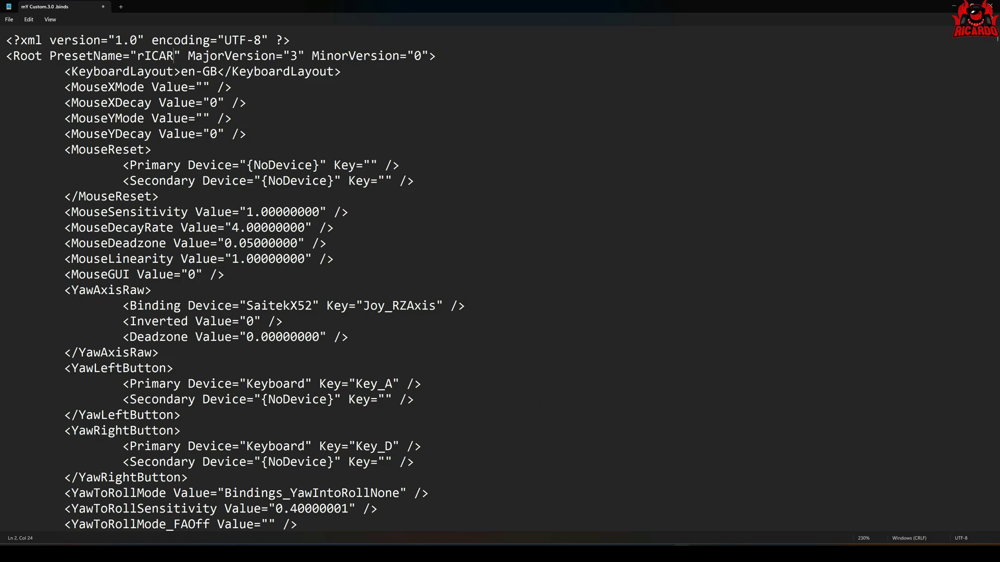
key(BackSpace)
key(BackSpace)
key(BackSpace)
key(BackSpace)
key(BackSpace)
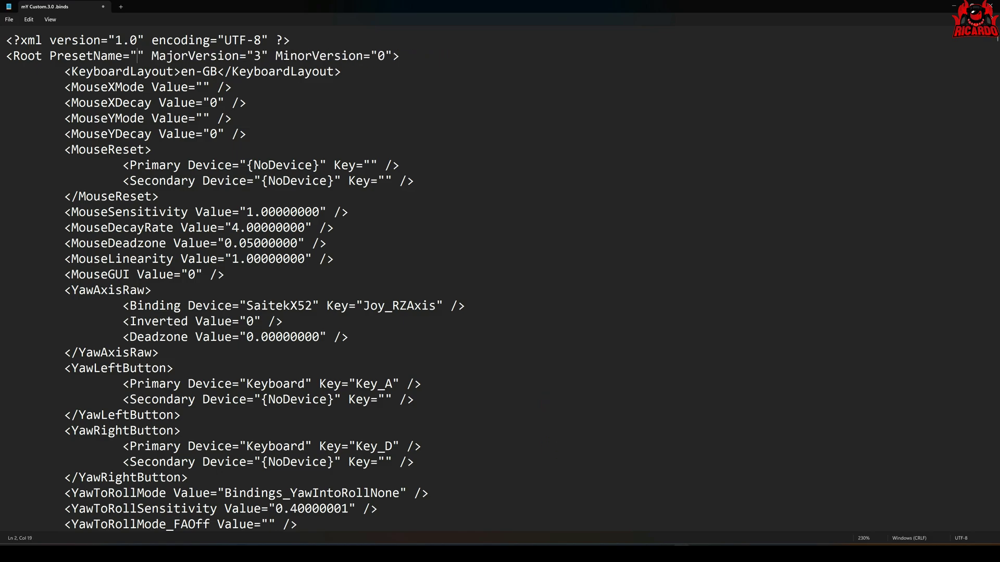
text(RICARDOS)
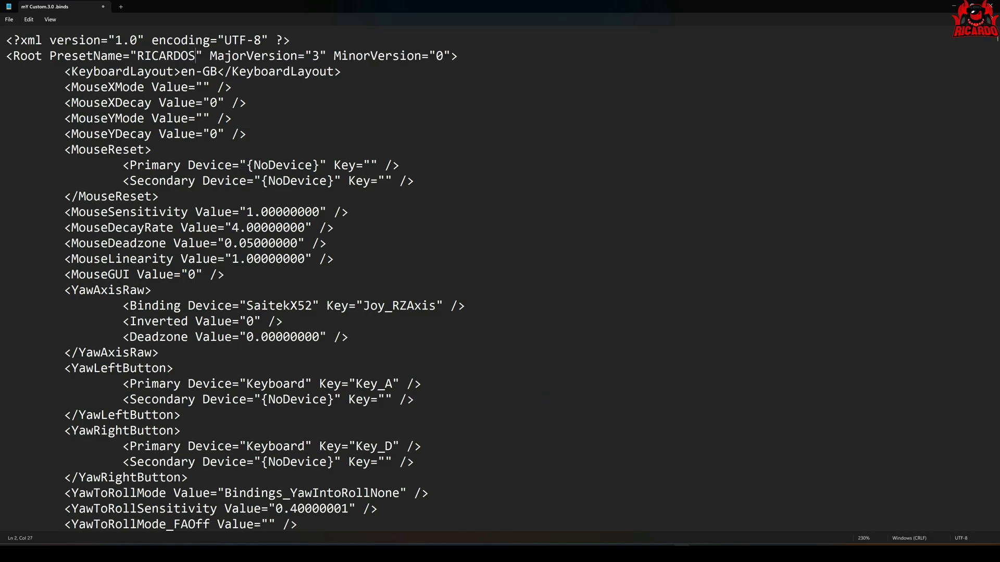
text(V3)
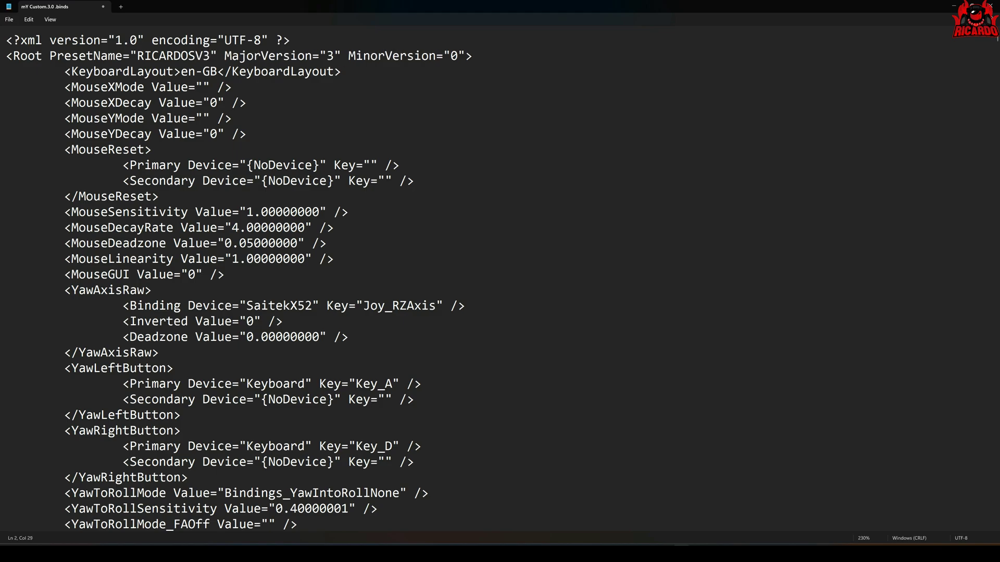
text(HORIZO)
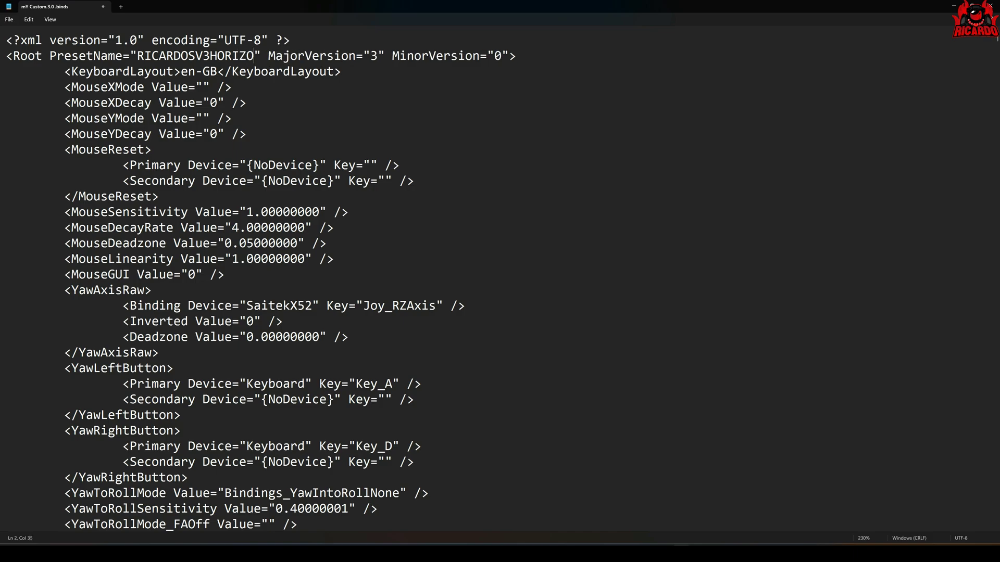
text(NS)
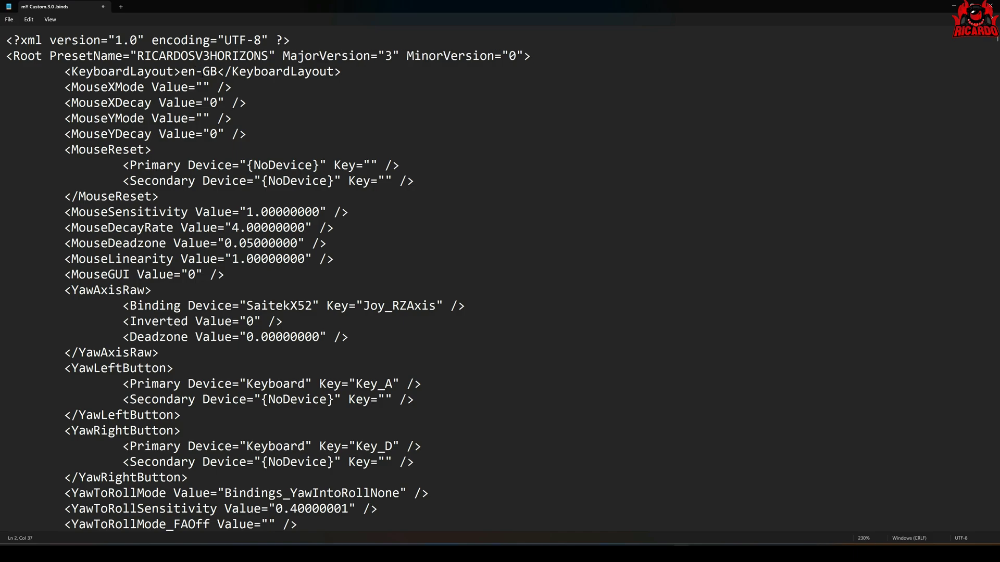
Finish the RICARDOSv3HORIZONS preset name, select it, and save the file
key(Left)
key(Left)
key(Left)
key(shift+Left)
key(shift+Left)
text(v3)
drag(269, 55, 138, 56)
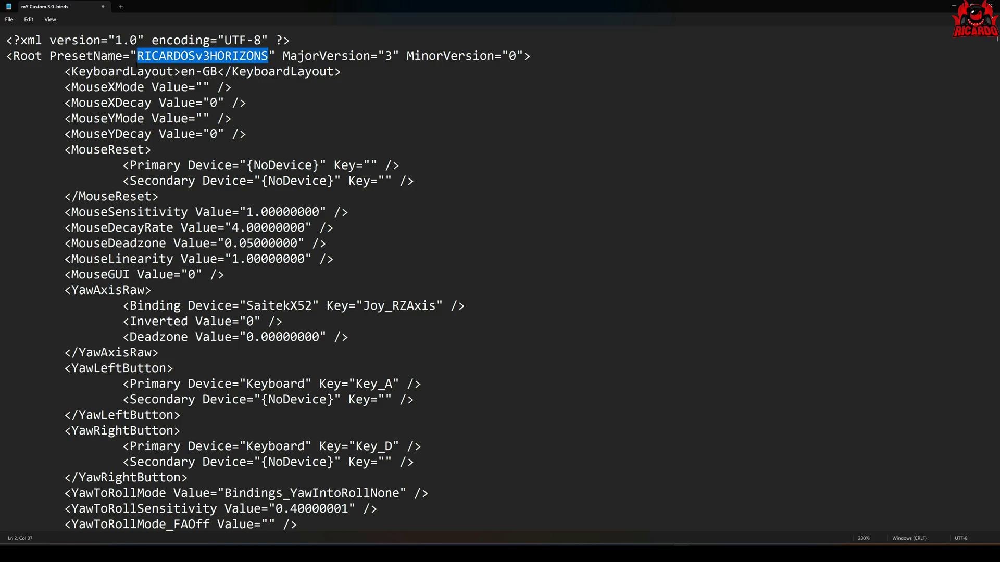
click(10, 18)
click(12, 73)
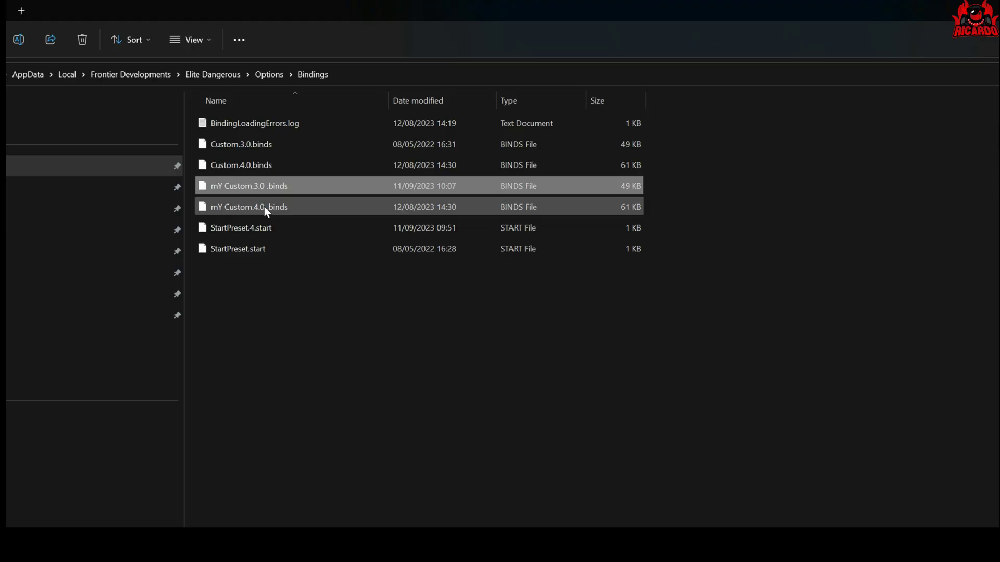
Open mY Custom.4.0 .binds in Notepad
double_click(264, 207)
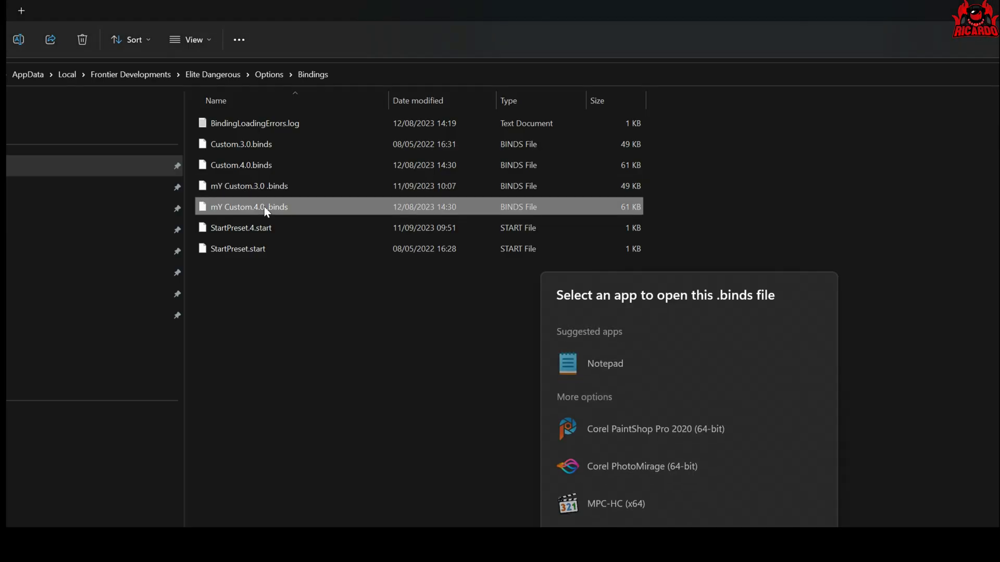
click(617, 355)
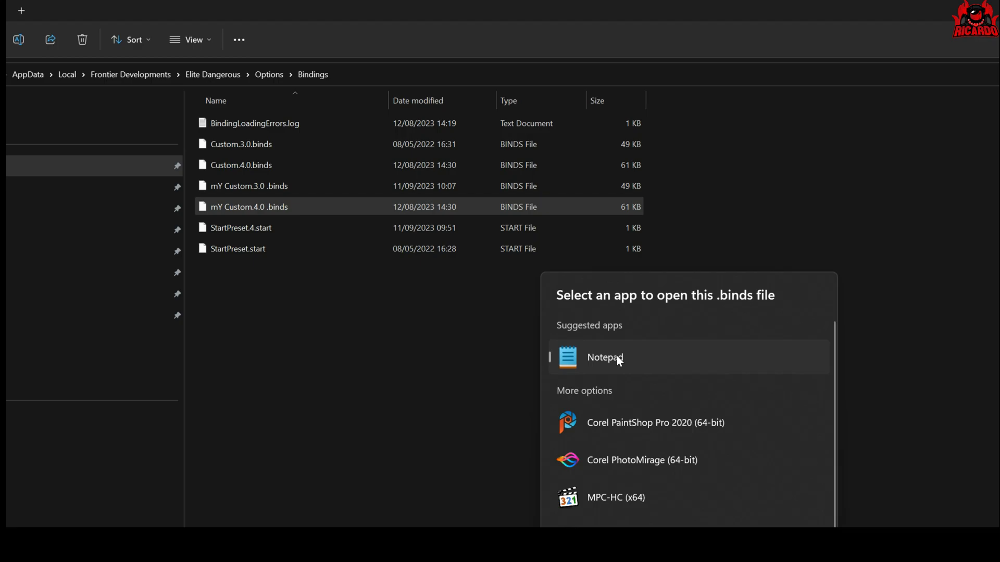
double_click(616, 355)
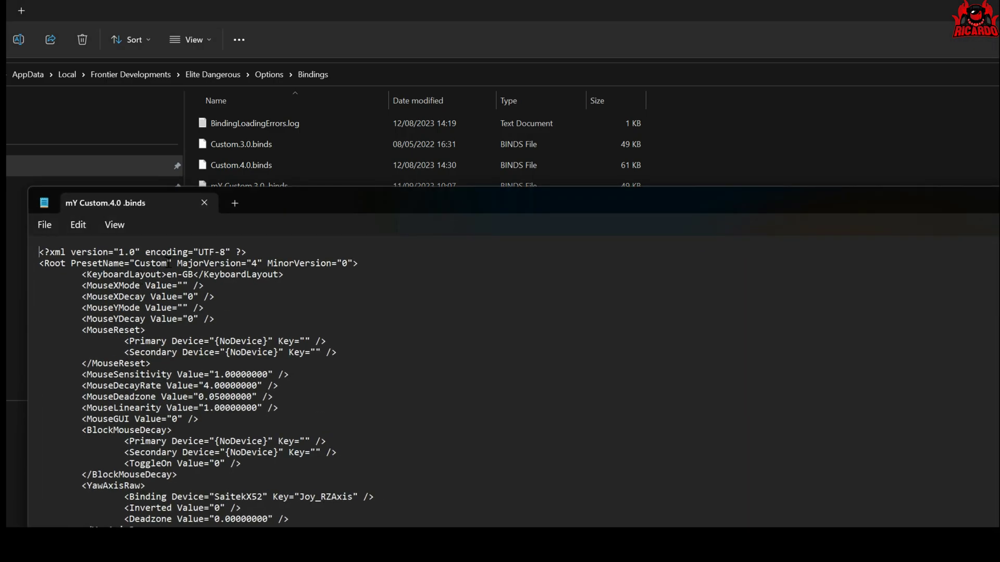
scroll(207, 307, up, 4)
scroll(207, 307, up, 5)
scroll(176, 207, up, 5)
scroll(175, 208, up, 3)
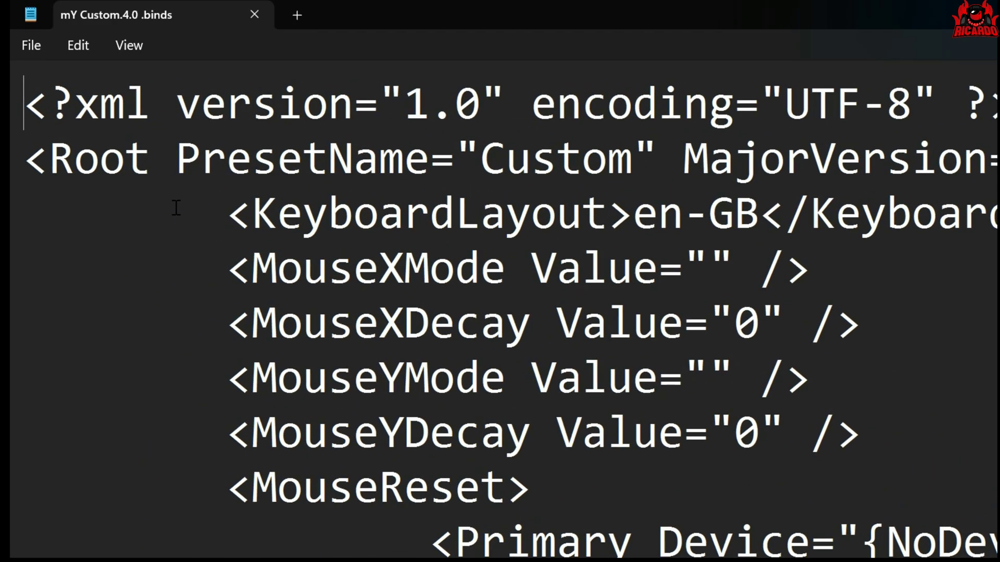
Replace the preset name Custom with the pasted name, reworked to RICARDOS_v4_ODYSSEY
drag(482, 164, 631, 168)
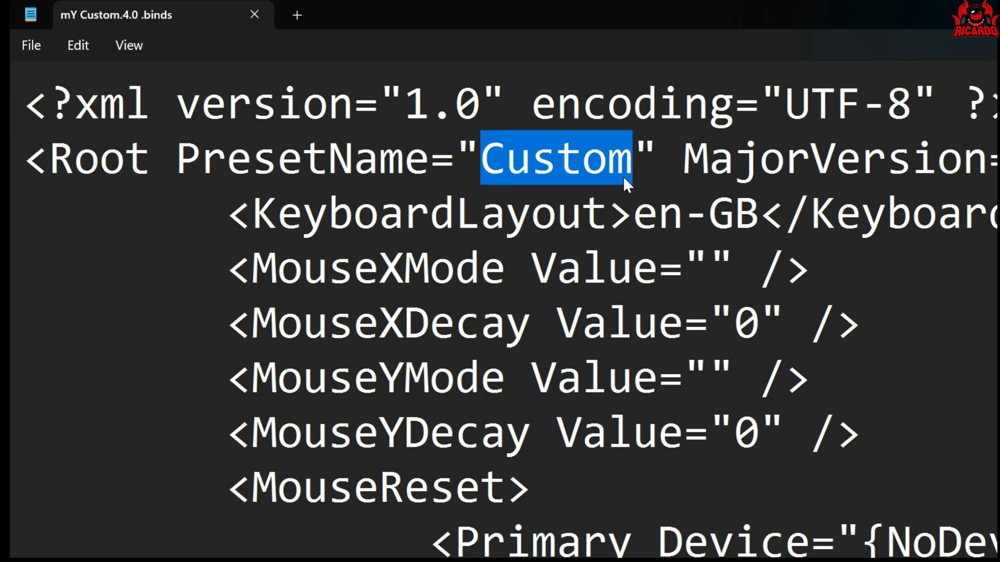
text(RICARDOSv3HORIZONS)
click(732, 160)
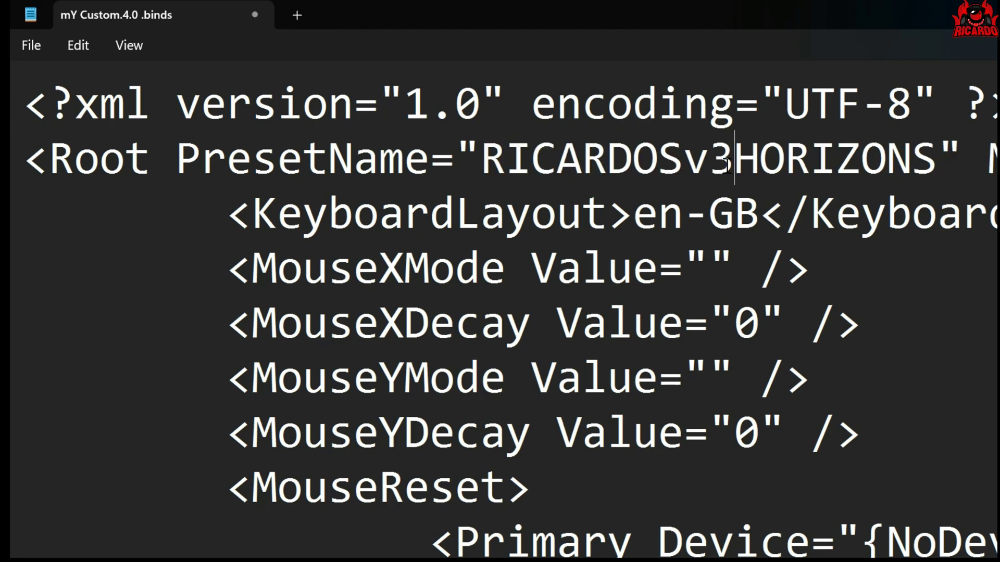
key(BackSpace)
text(4)
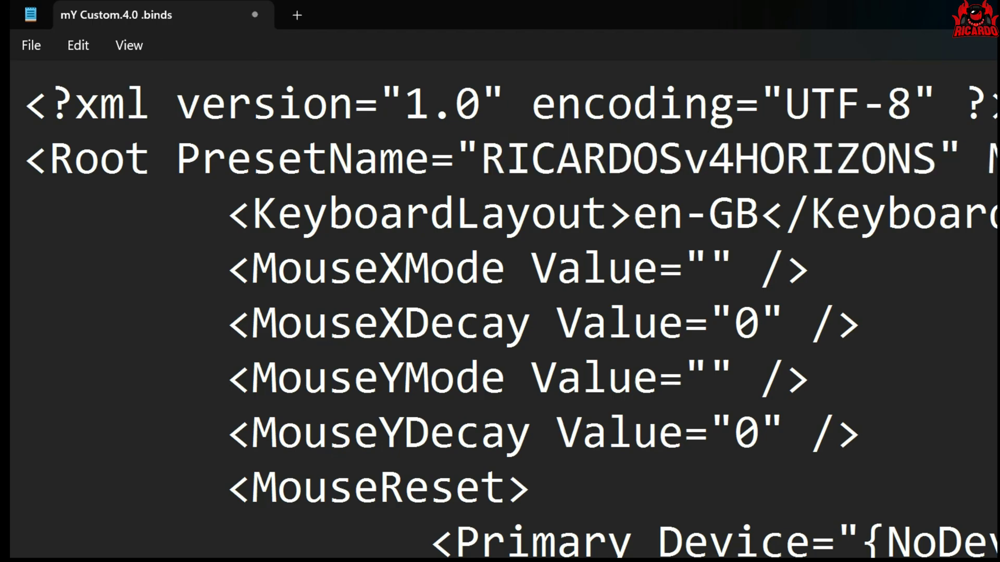
drag(938, 160, 745, 169)
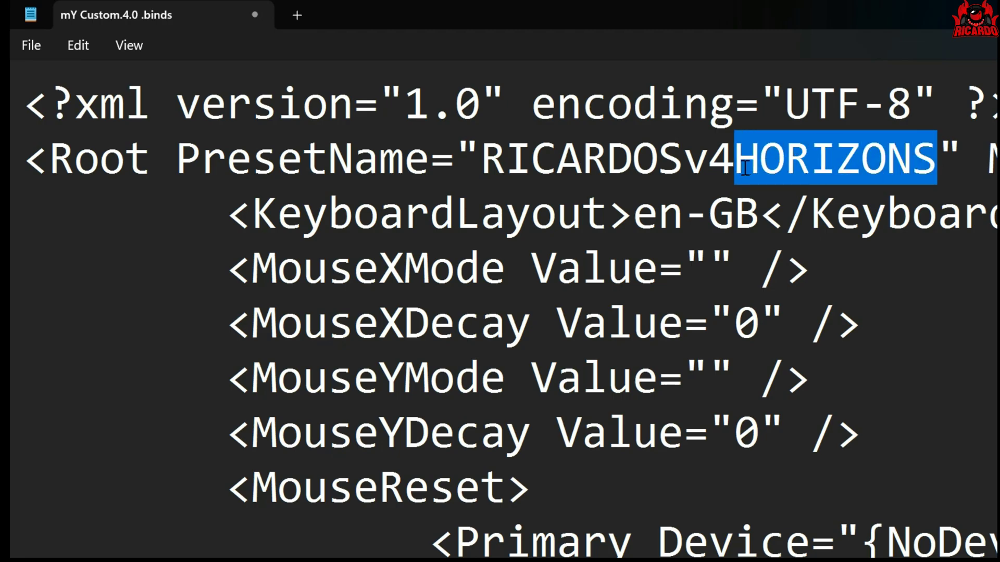
text(O)
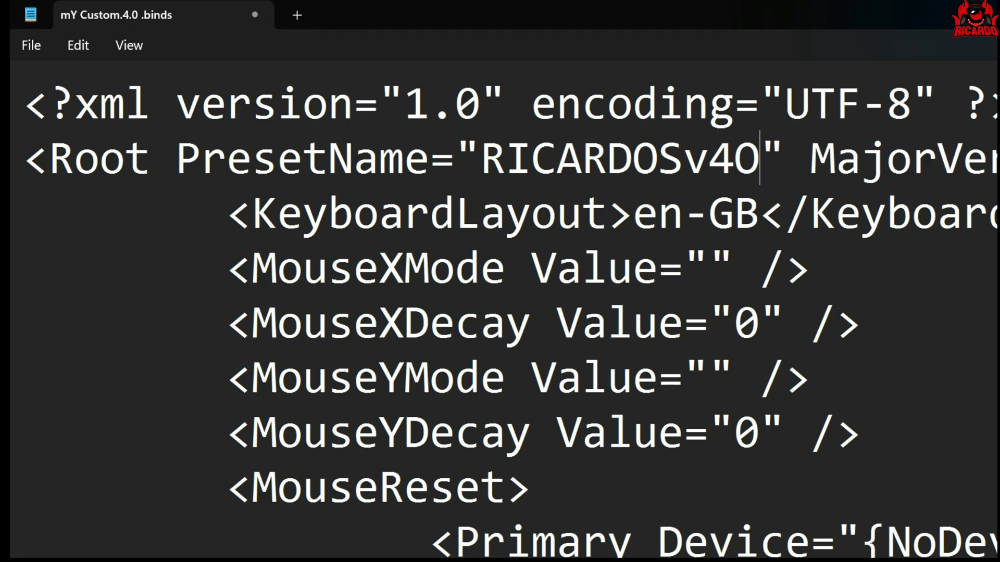
text(DYSSEY)
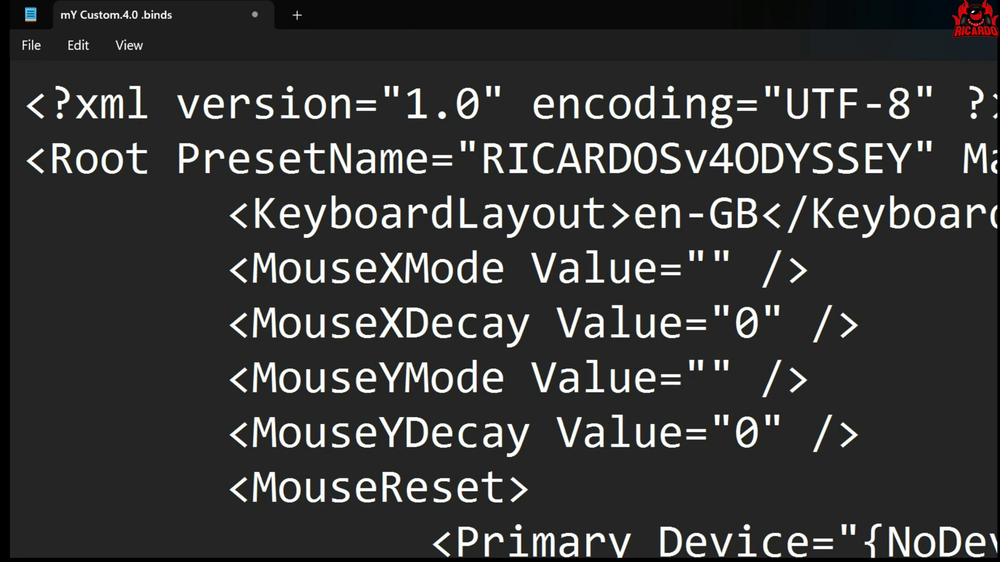
click(735, 161)
text(_)
click(684, 161)
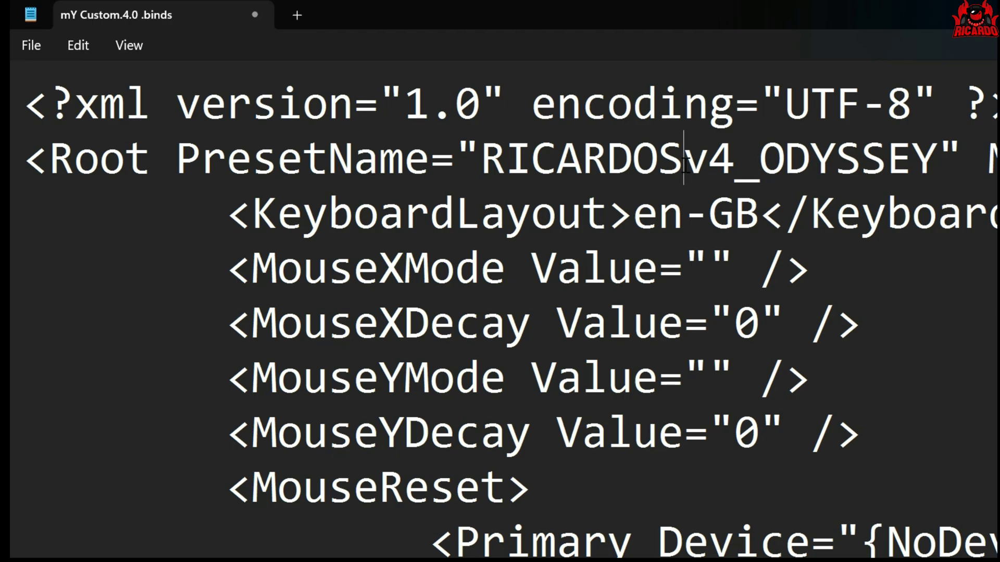
text(_)
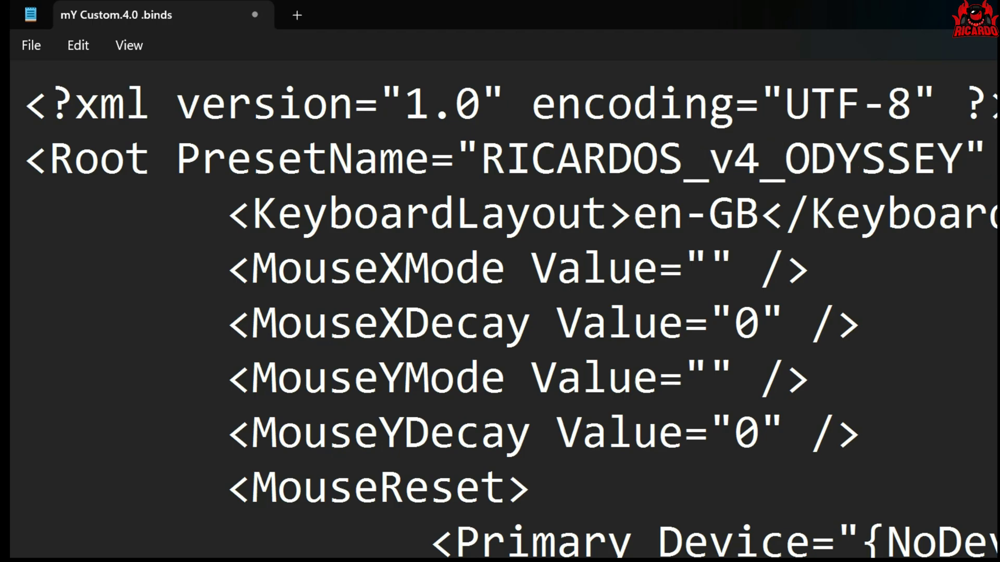
Save the edited 4.0 bindings file from the File menu
click(39, 48)
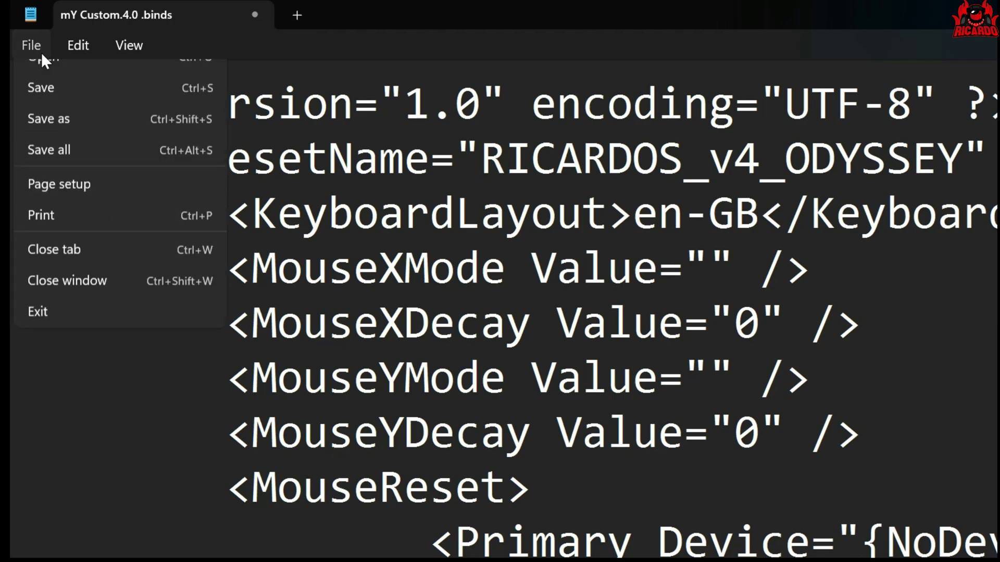
click(56, 170)
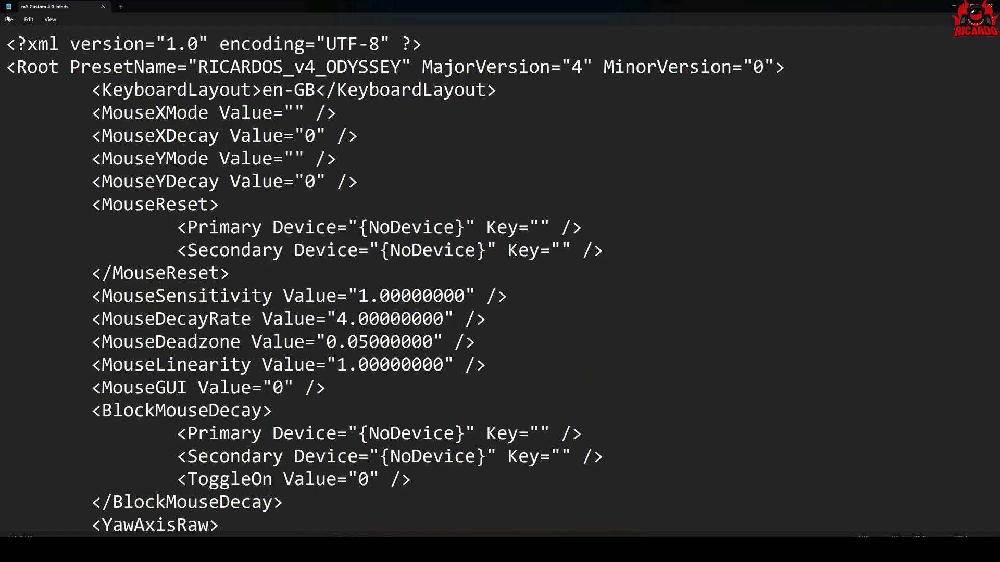
click(9, 18)
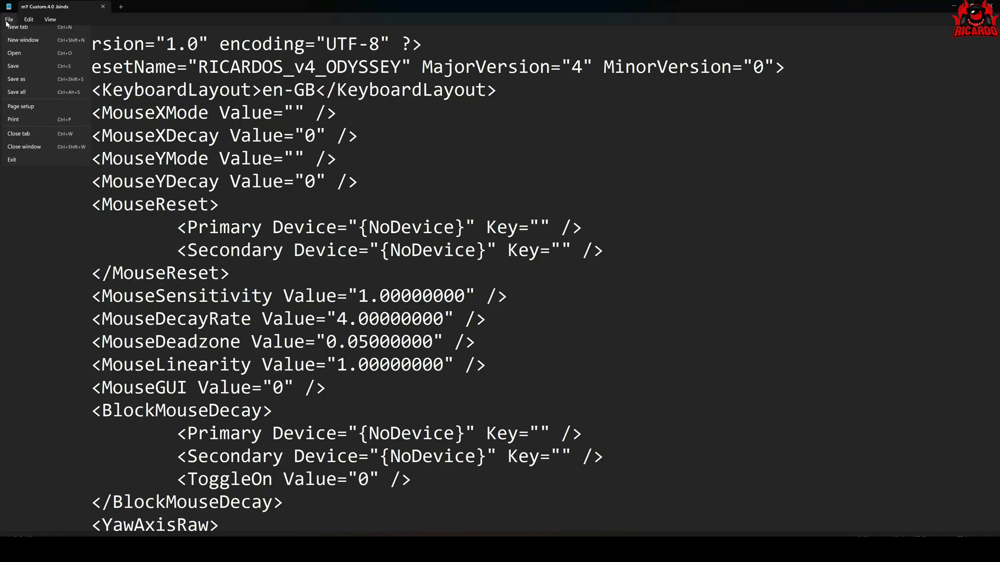
Save the bindings file, then choose RICARDOS_V4_ODYSSEY as the General Controls preset
click(21, 74)
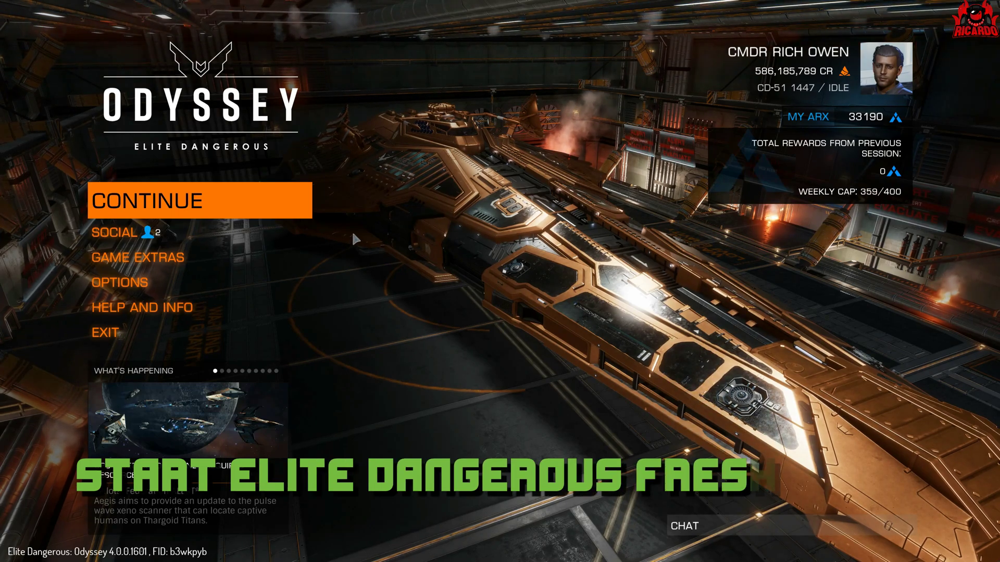
click(126, 282)
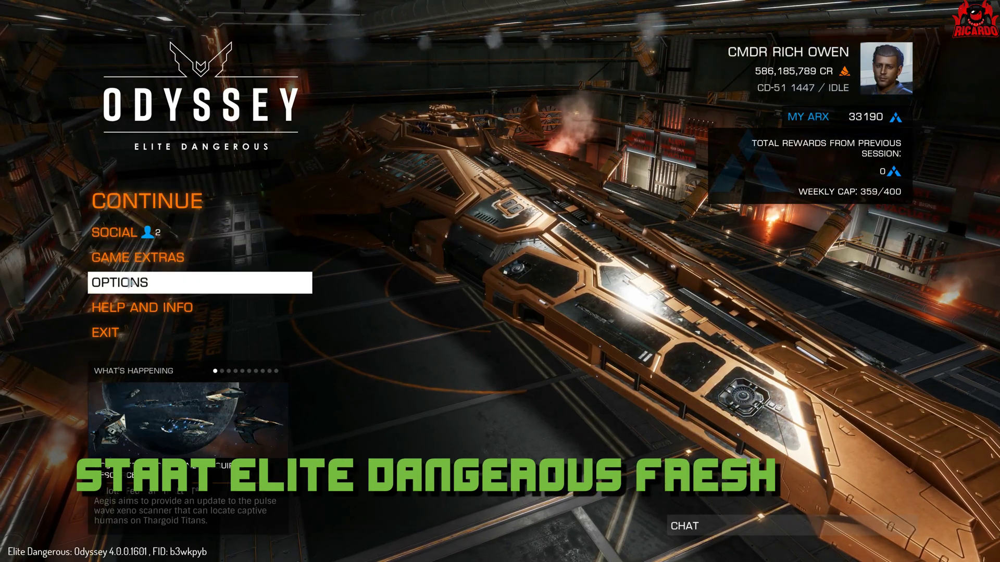
click(132, 283)
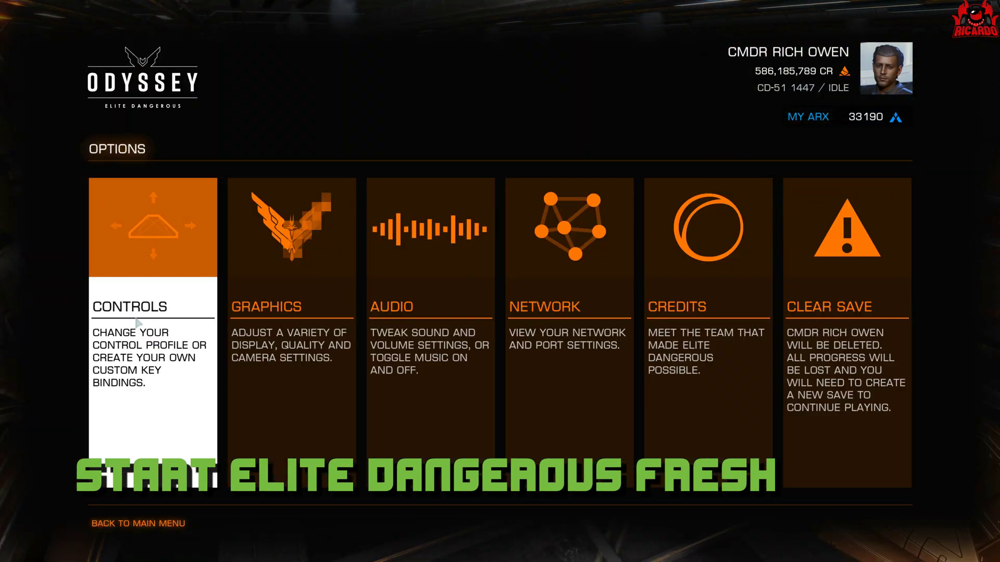
click(274, 295)
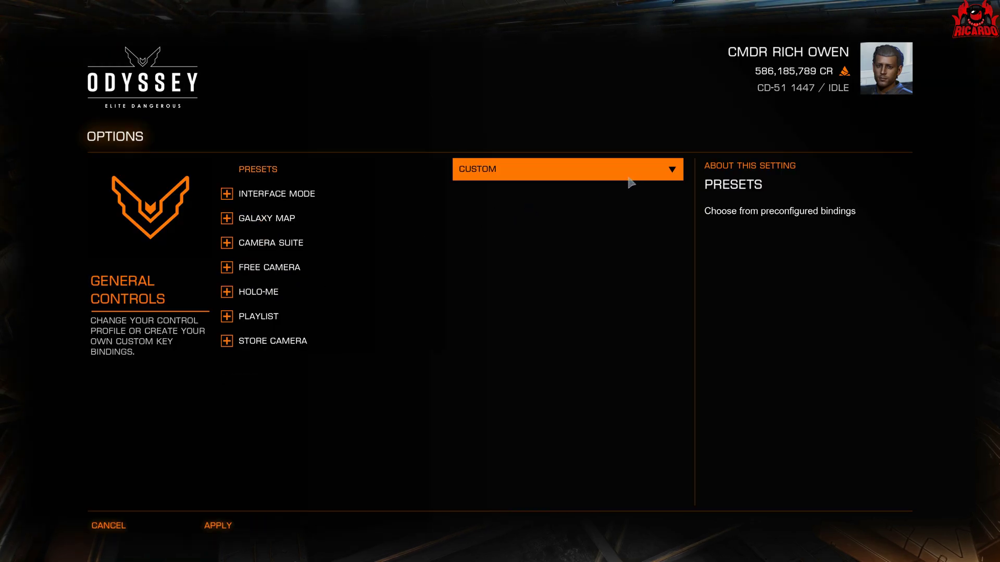
click(640, 181)
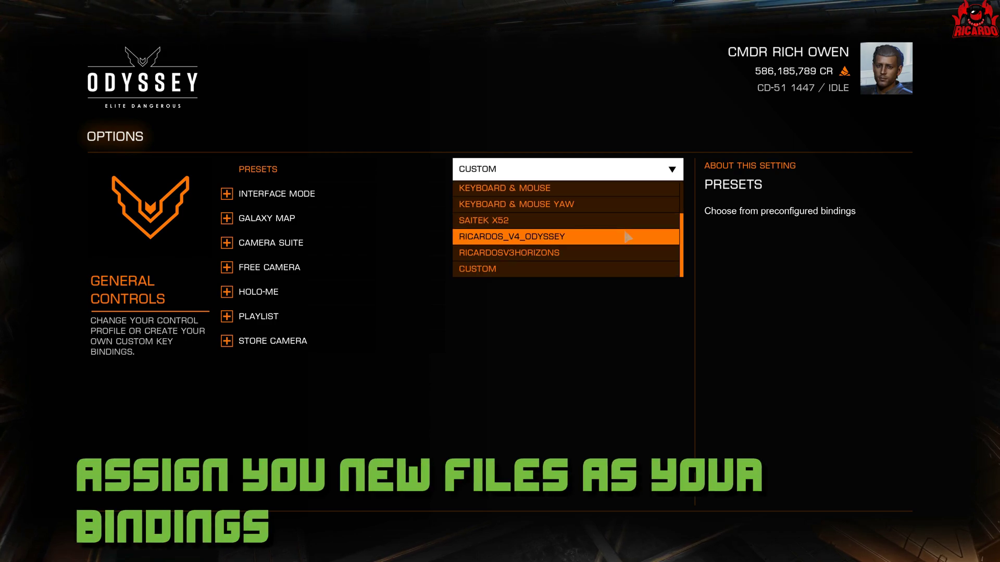
click(627, 237)
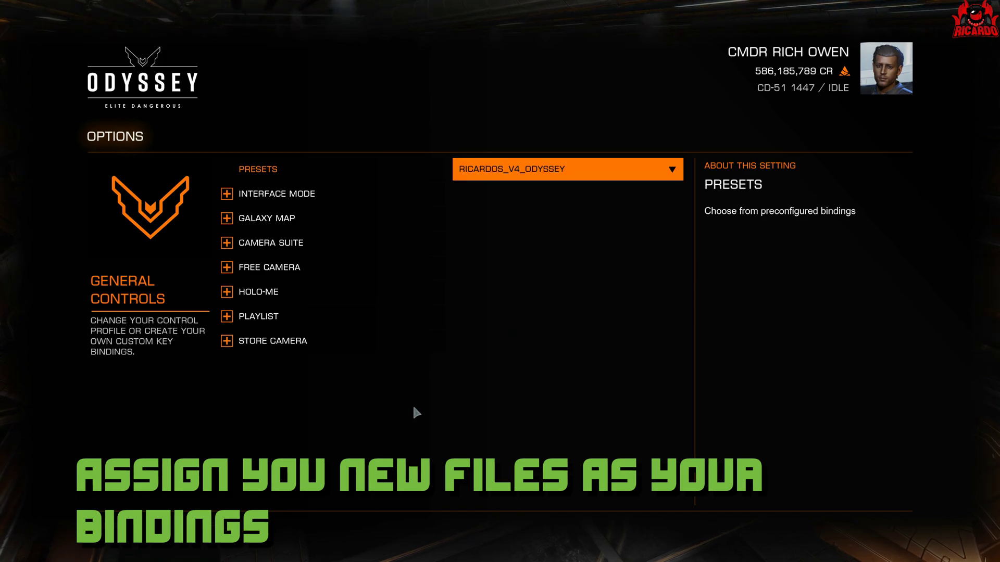
Apply the RICARDOS_V4_ODYSSEY preset to Ship Controls
key(Escape)
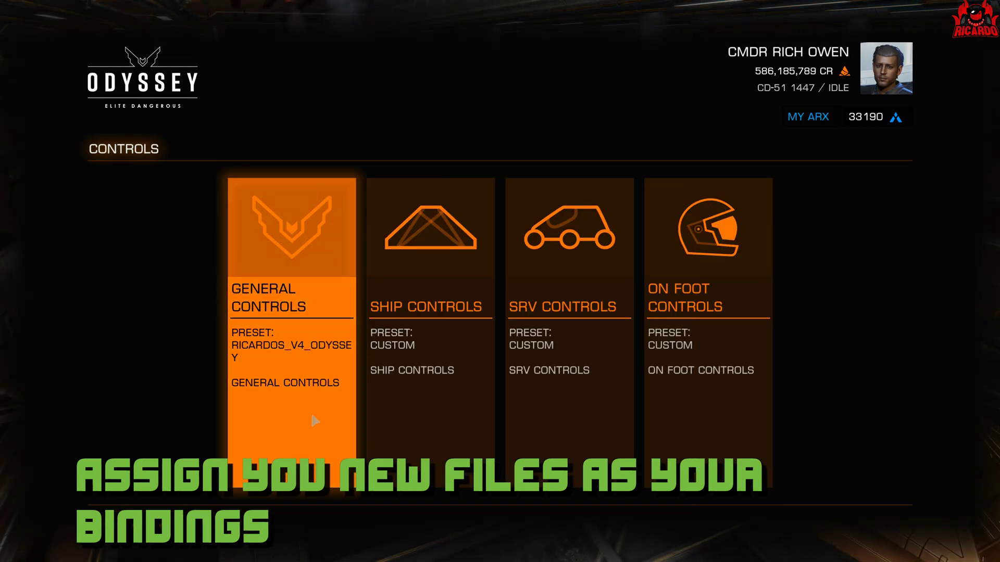
click(386, 339)
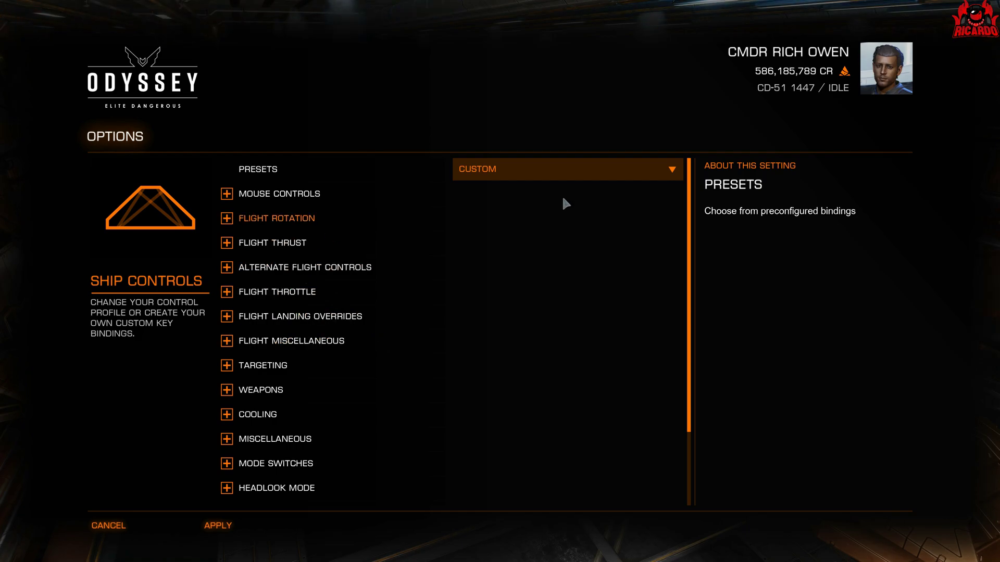
click(578, 169)
click(594, 237)
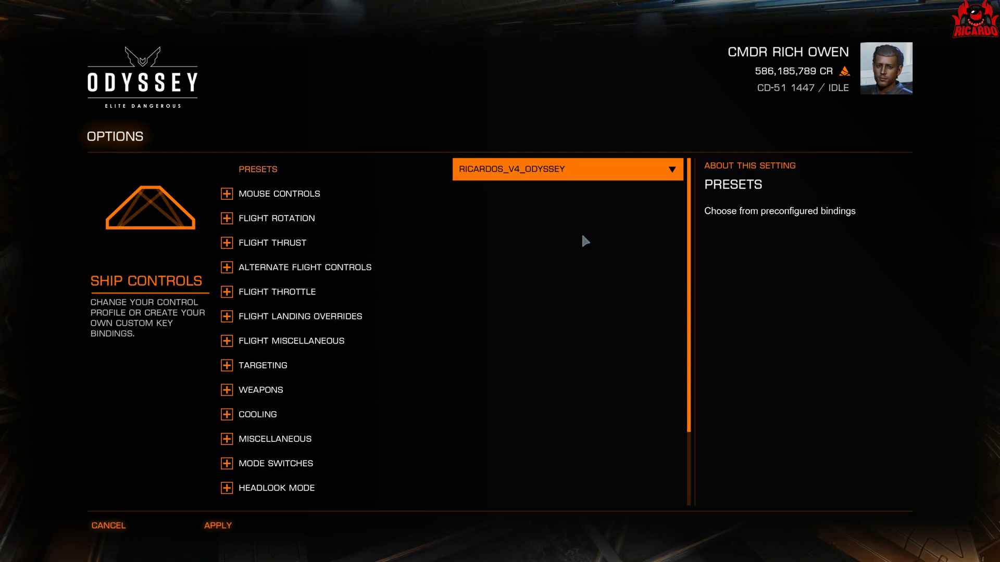
click(225, 527)
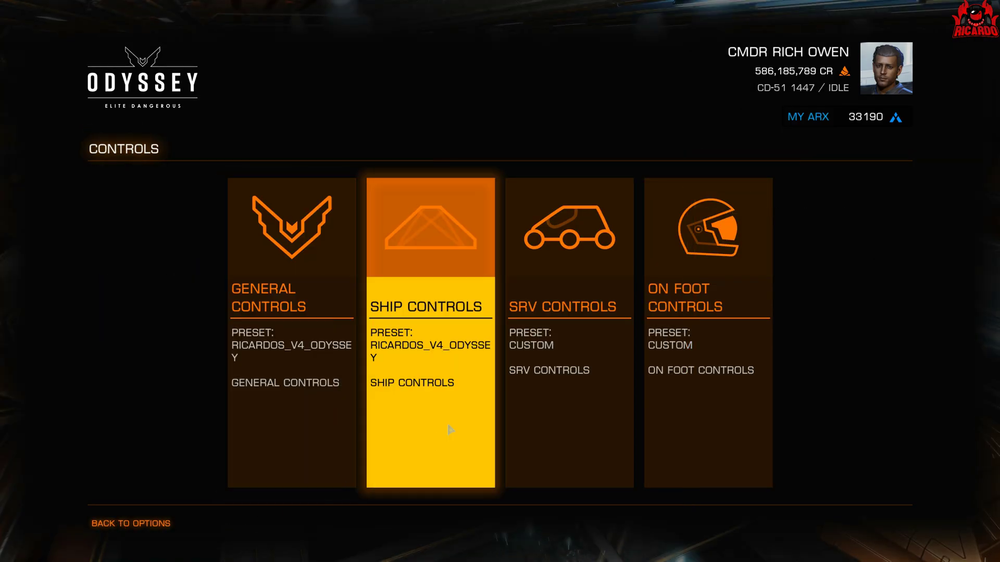
Apply the RICARDOS_V4_ODYSSEY preset to SRV Controls
click(570, 306)
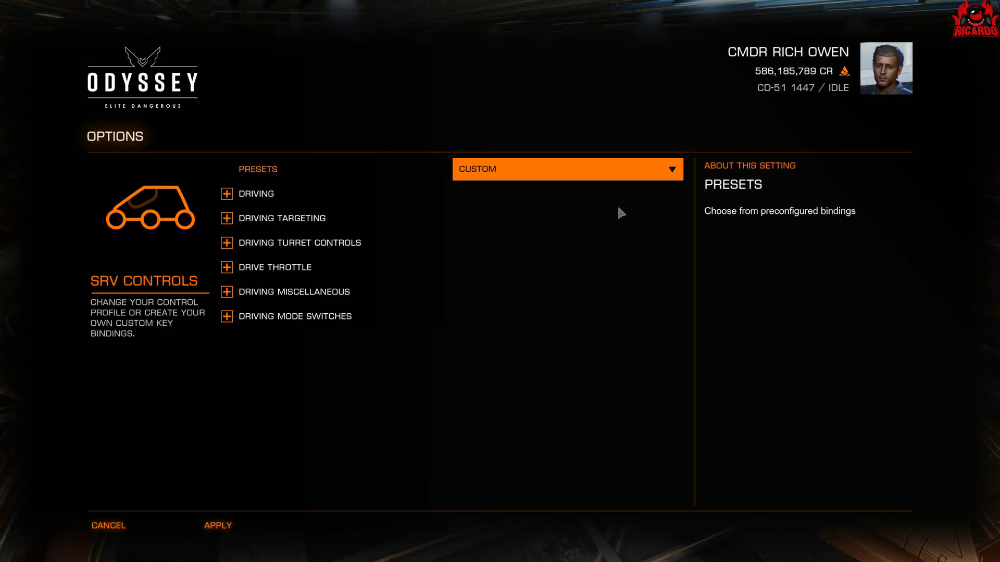
click(675, 172)
click(588, 236)
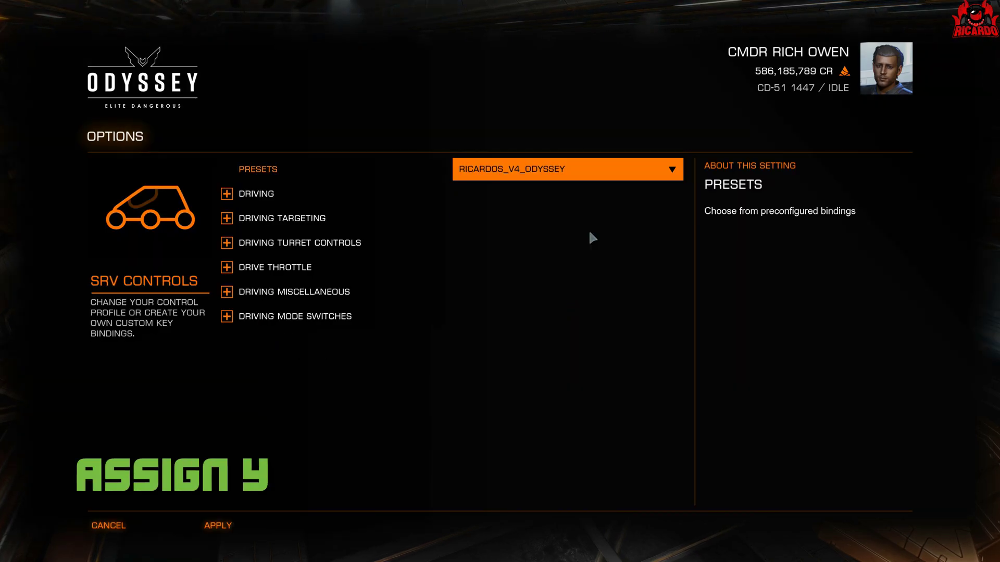
key(Escape)
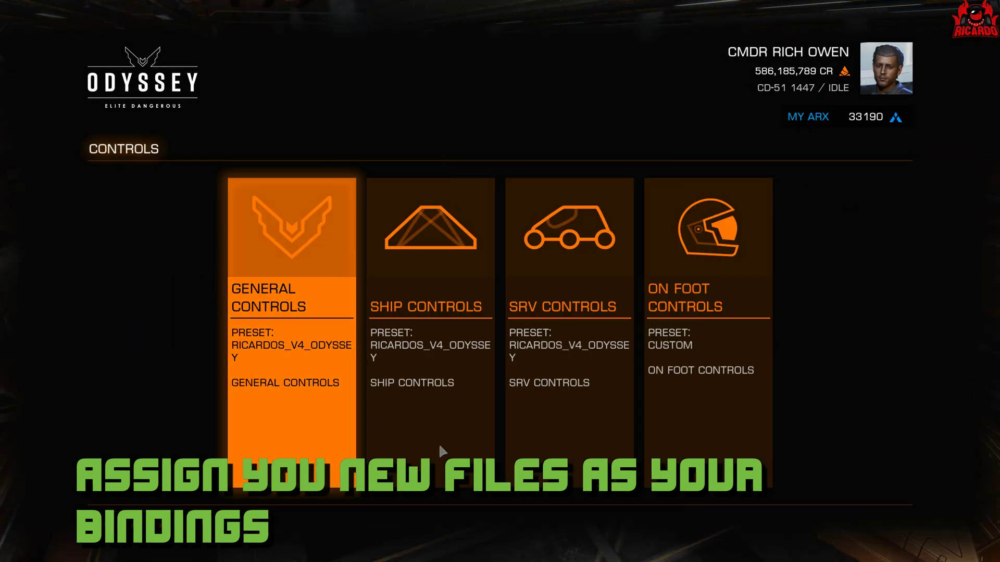
Apply RICARDOS_V4_ODYSSEY to On Foot Controls, then reopen SRV Controls to check them
click(682, 296)
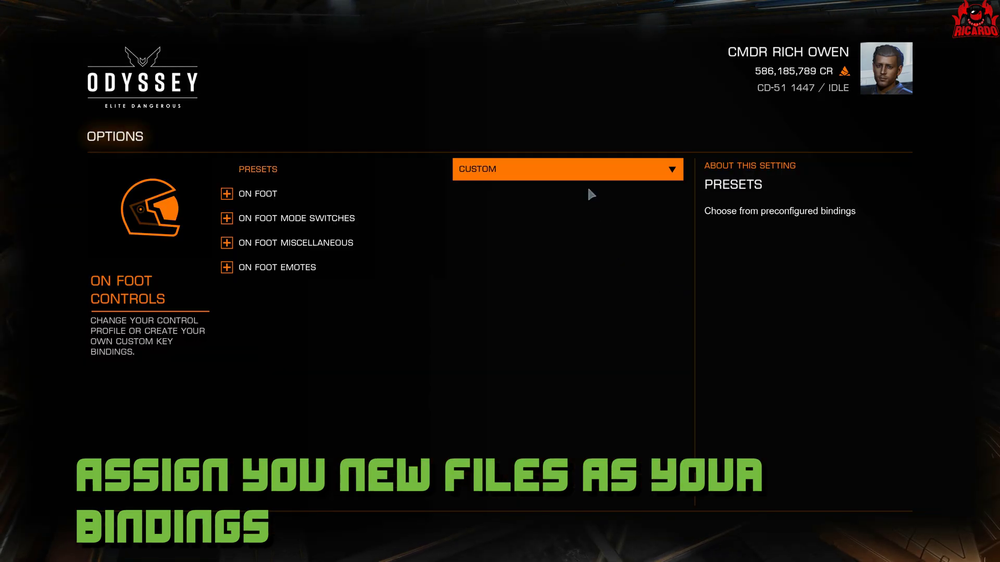
click(587, 172)
click(575, 238)
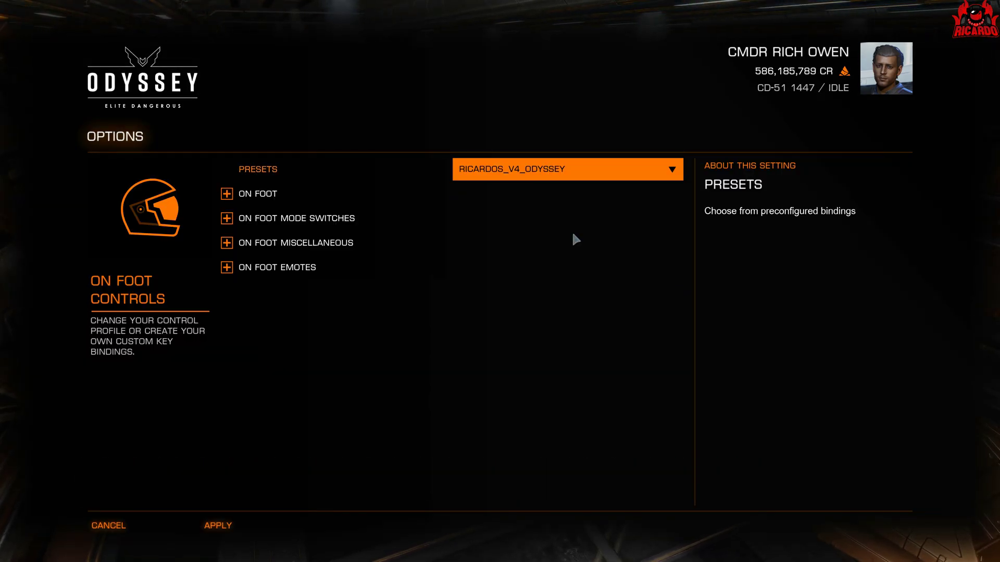
click(227, 523)
click(541, 291)
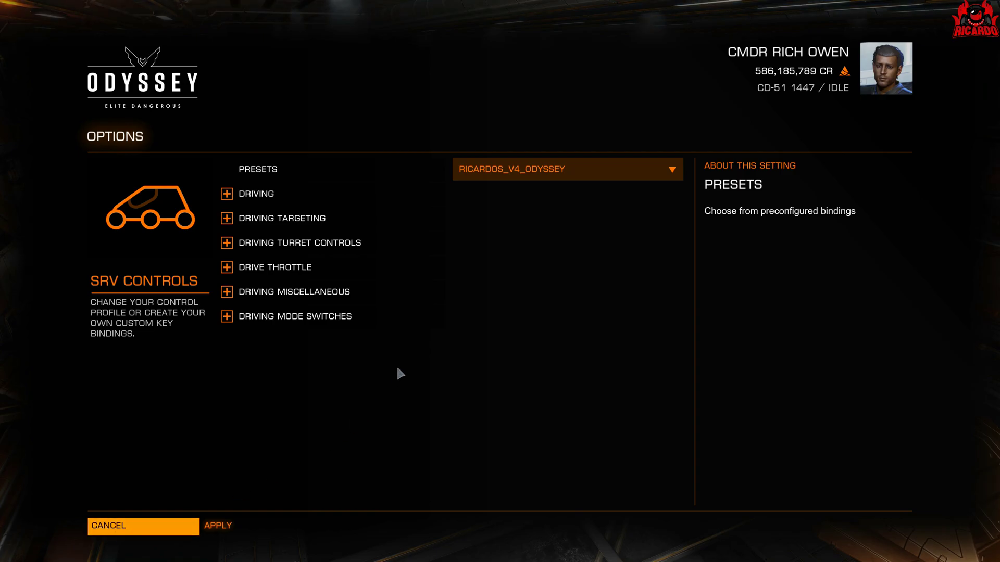
In Ship Controls, expand Weapons, Targeting, Landing Overrides, Alternate Flight, Flight Rotation and Mouse Control
key(Escape)
click(399, 367)
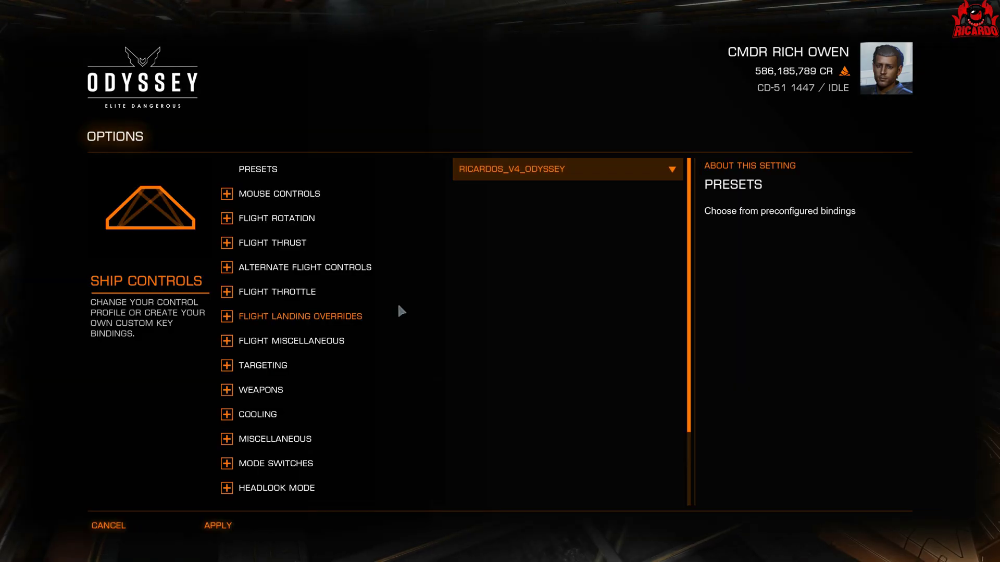
click(227, 389)
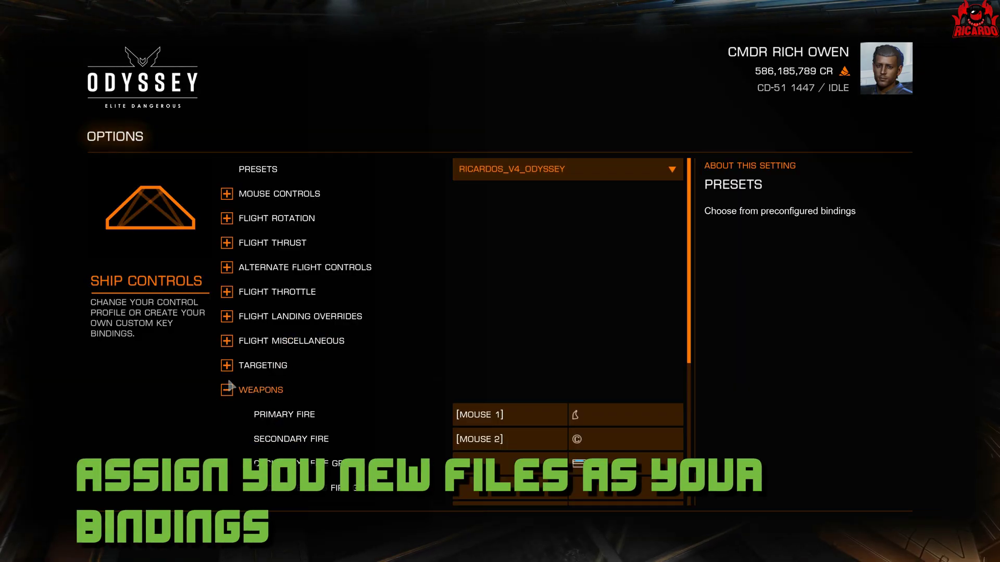
click(228, 368)
click(227, 316)
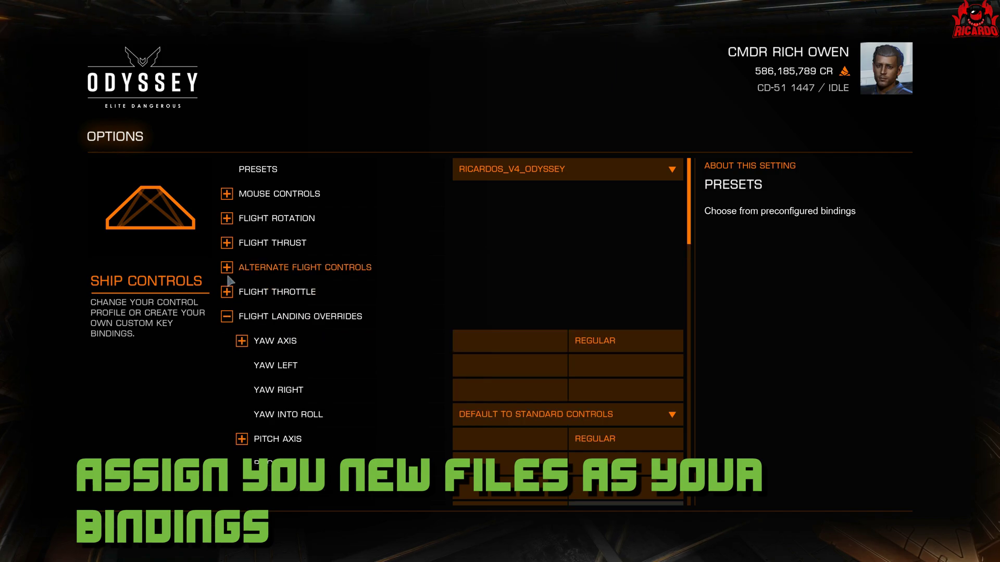
click(228, 267)
click(228, 219)
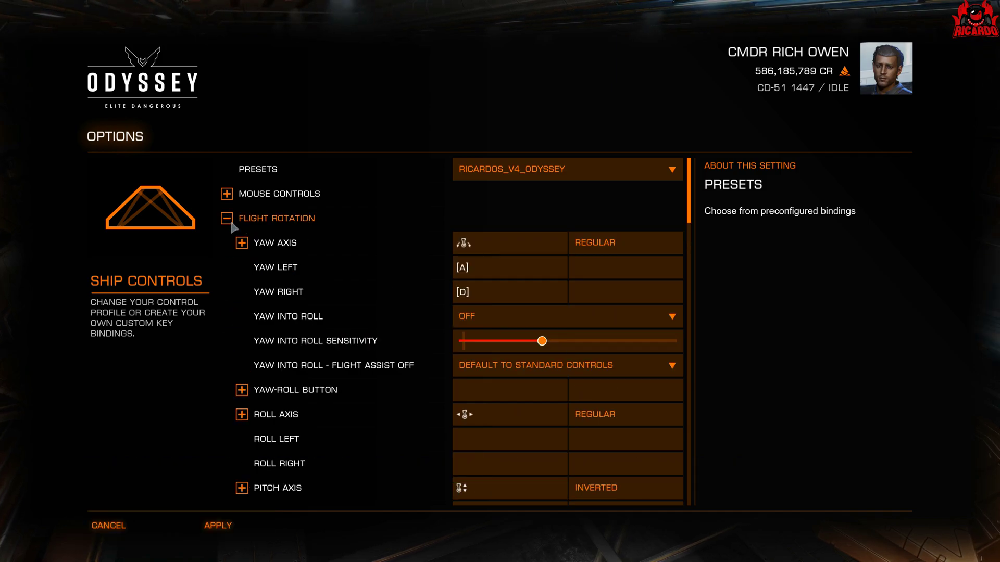
click(227, 194)
scroll(336, 344, down, 2)
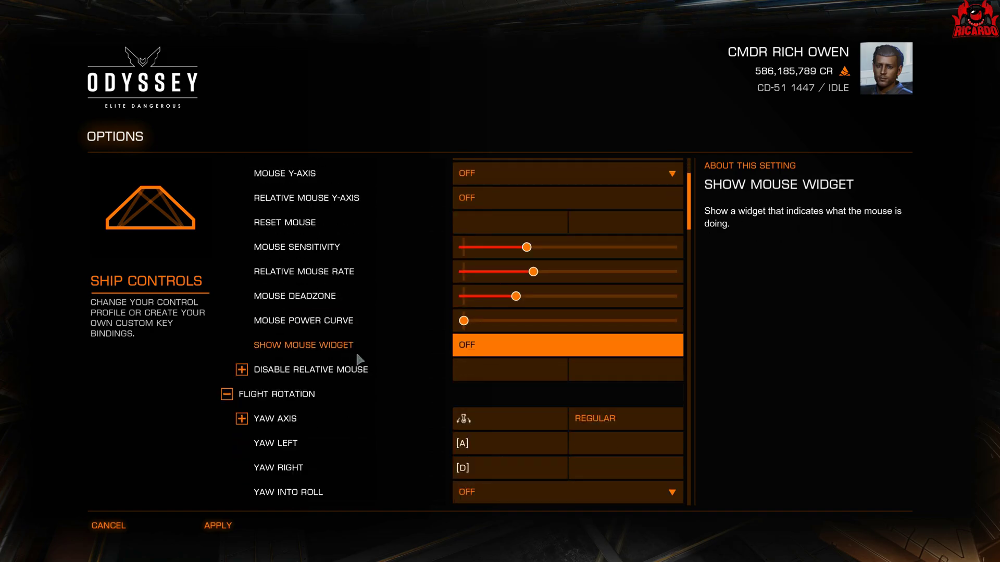
scroll(367, 371, down, 4)
scroll(336, 399, down, 5)
Inspect the roll and landing yaw deadzones, Cooling and Mode Switches, then close Ship Controls
click(296, 427)
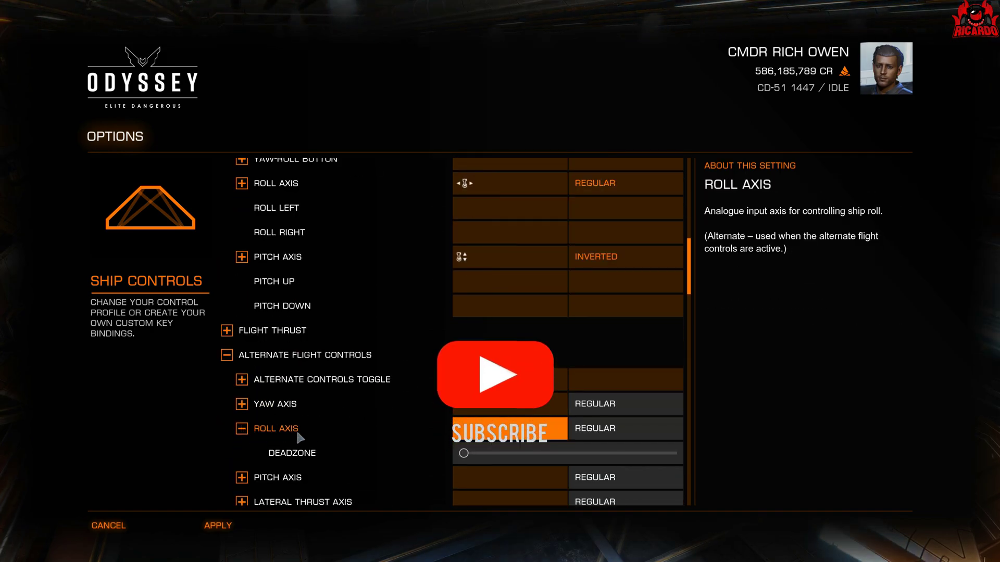
scroll(308, 433, down, 5)
scroll(312, 422, down, 4)
click(242, 381)
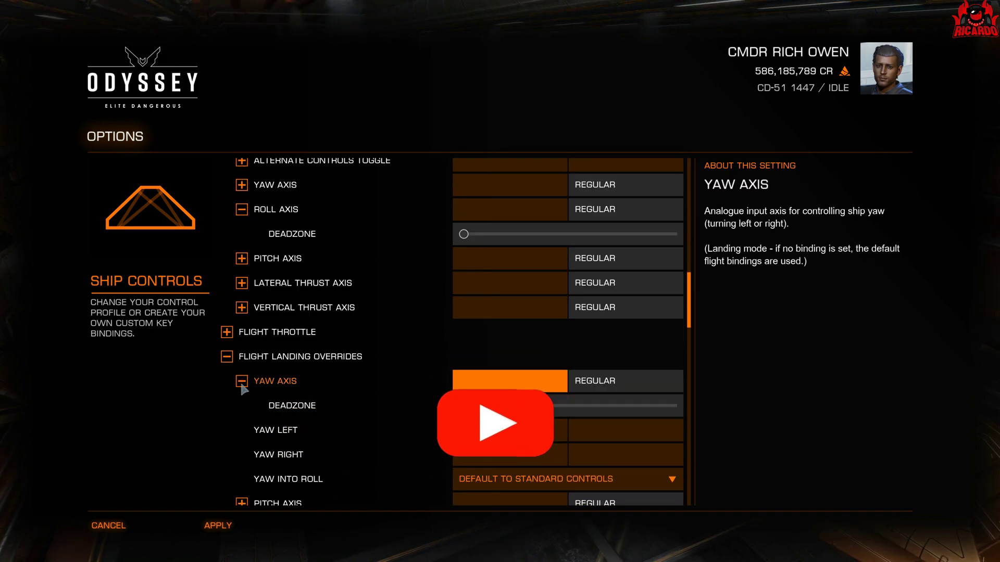
scroll(299, 397, down, 4)
scroll(297, 396, down, 3)
scroll(296, 396, down, 3)
scroll(297, 396, down, 5)
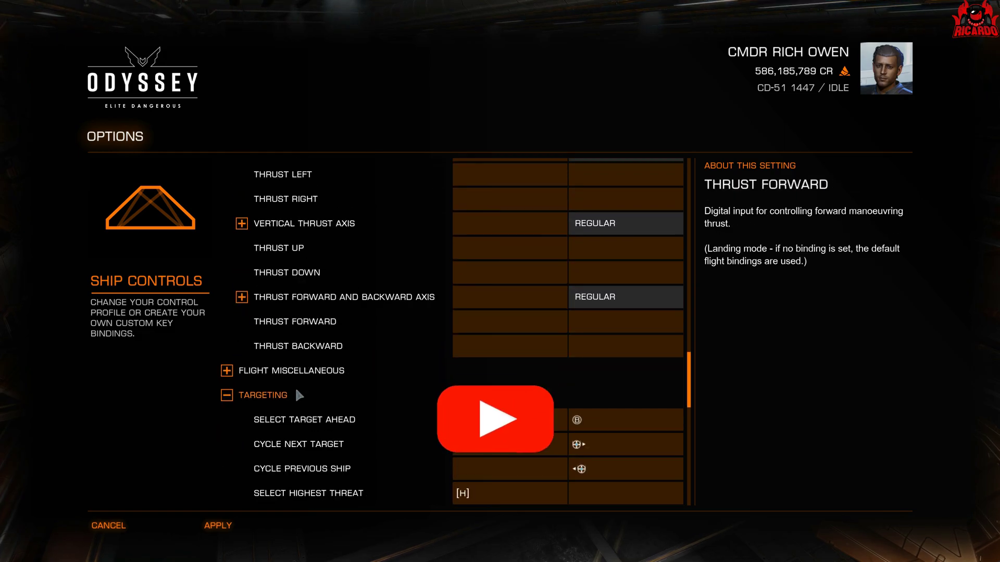
scroll(297, 396, down, 8)
scroll(298, 396, down, 5)
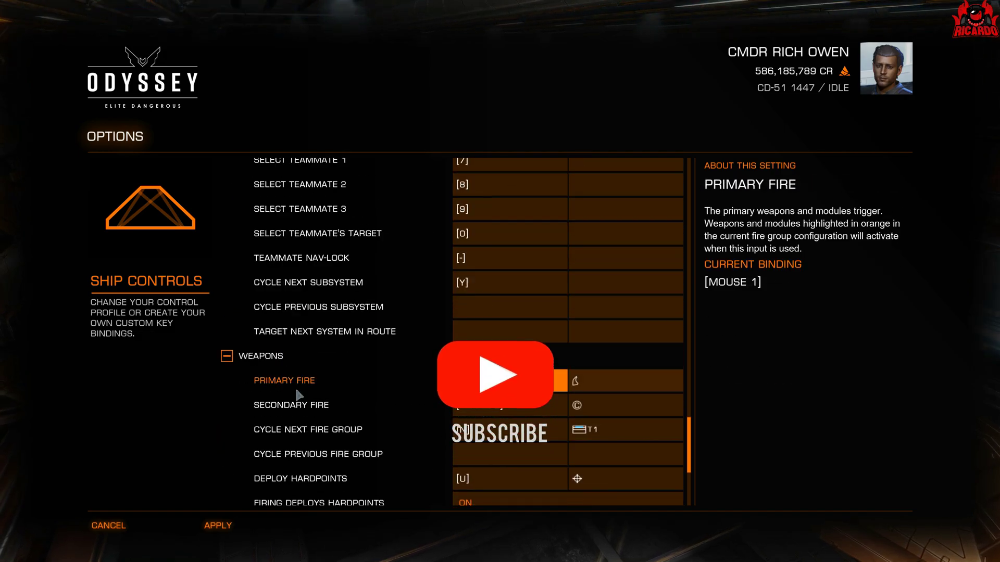
scroll(297, 396, down, 8)
scroll(300, 396, down, 1)
click(232, 321)
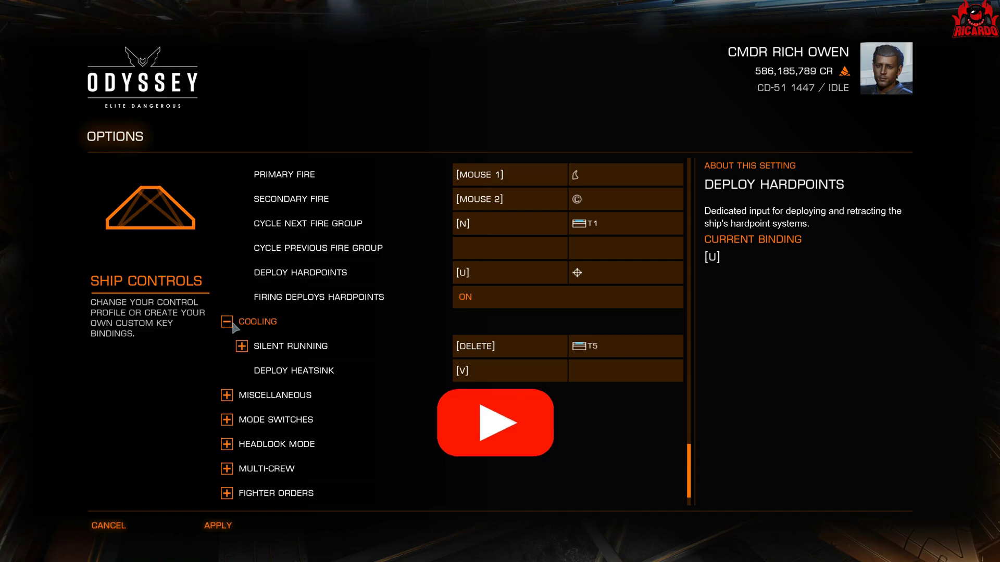
click(226, 420)
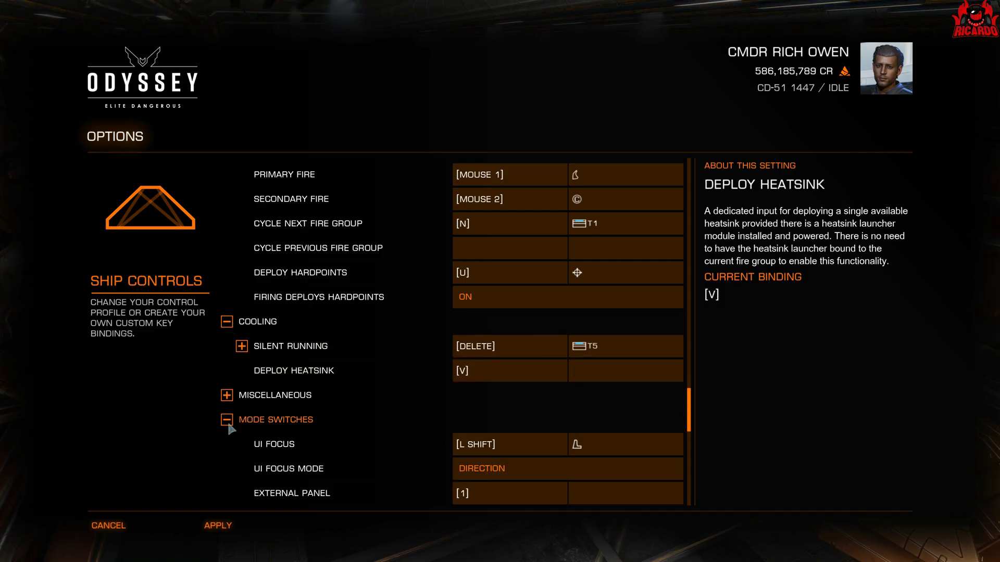
scroll(228, 424, down, 5)
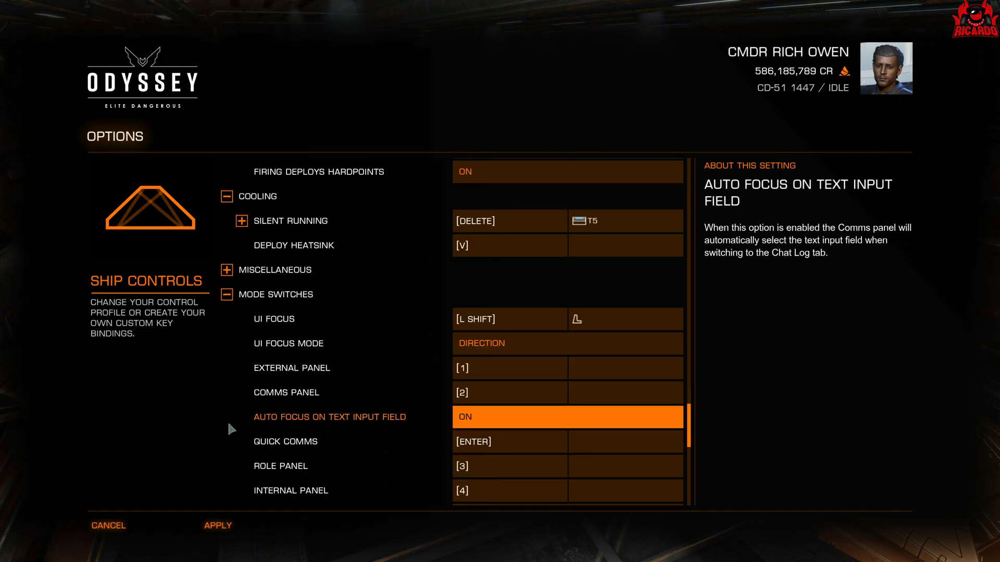
click(123, 528)
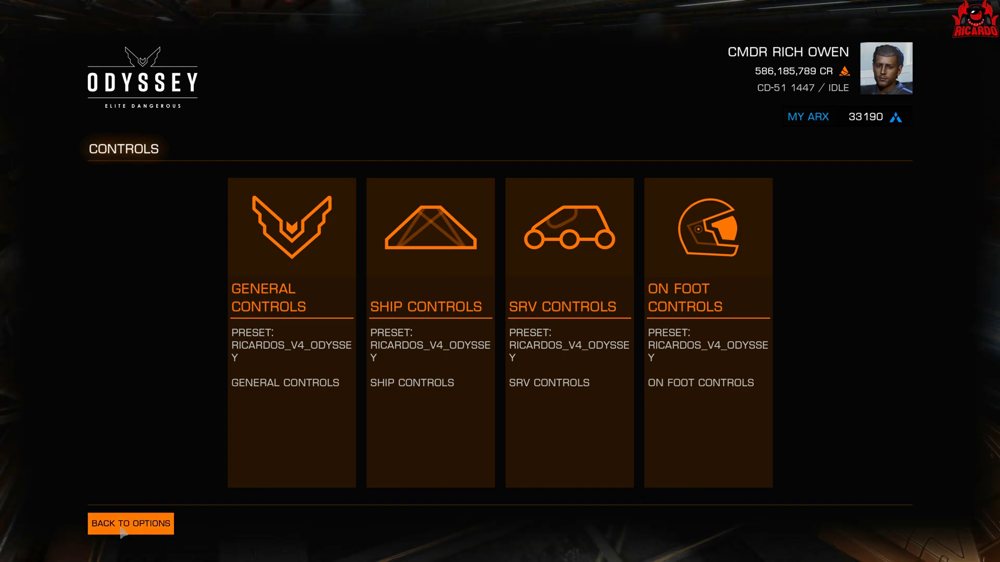
Reopen On Foot Controls and confirm its preset list shows RICARDOS_V4_ODYSSEY
click(123, 528)
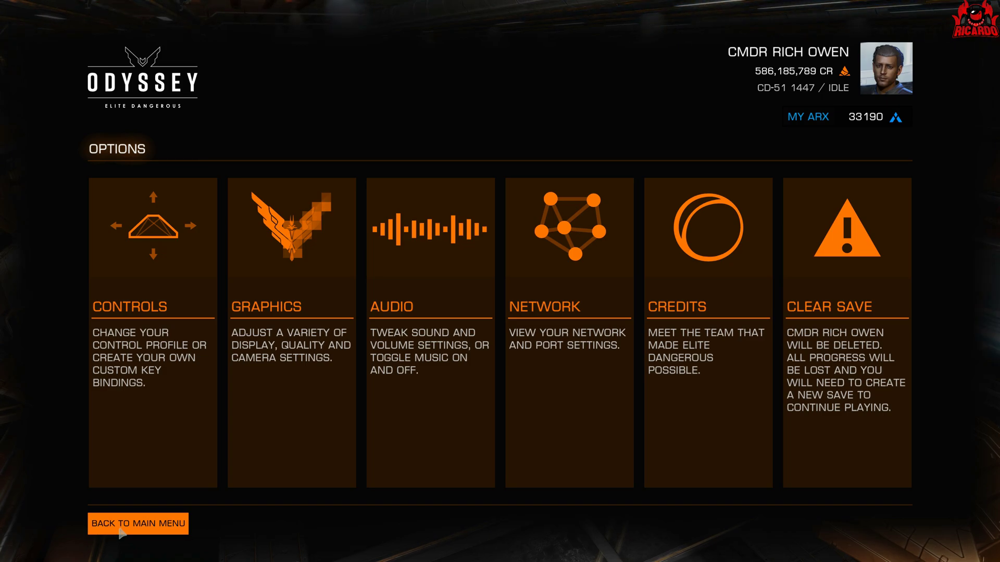
click(191, 364)
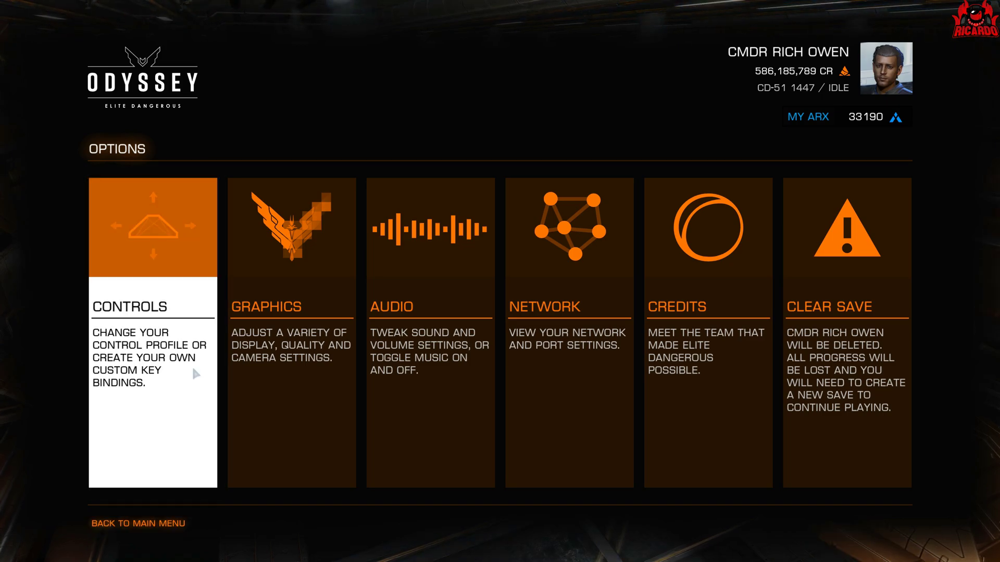
click(657, 309)
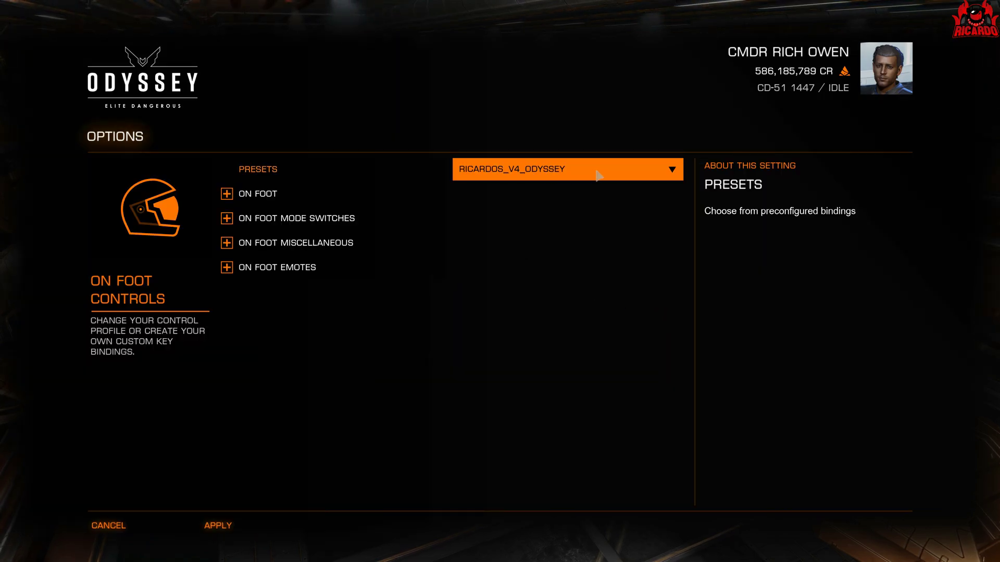
click(598, 175)
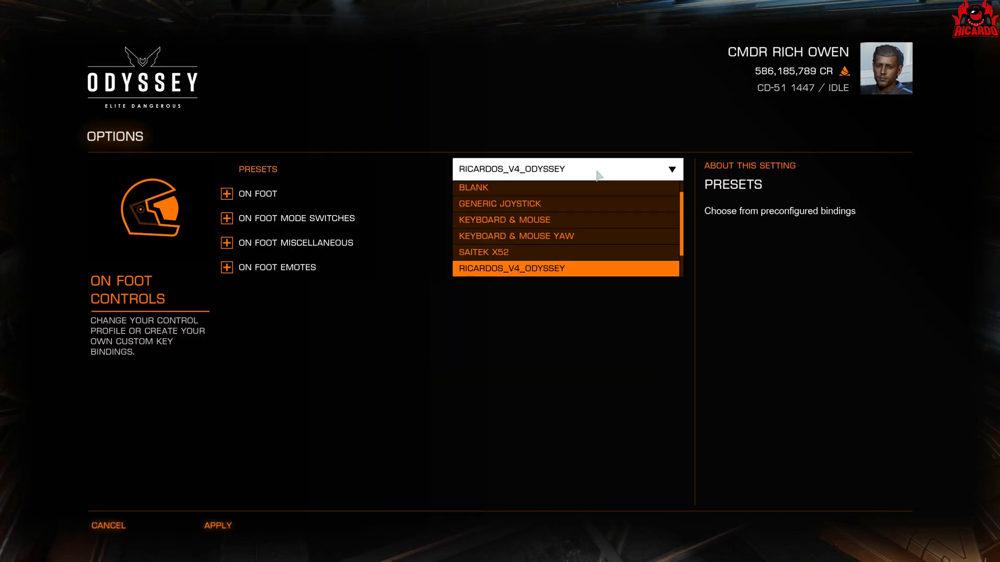
scroll(603, 230, down, 2)
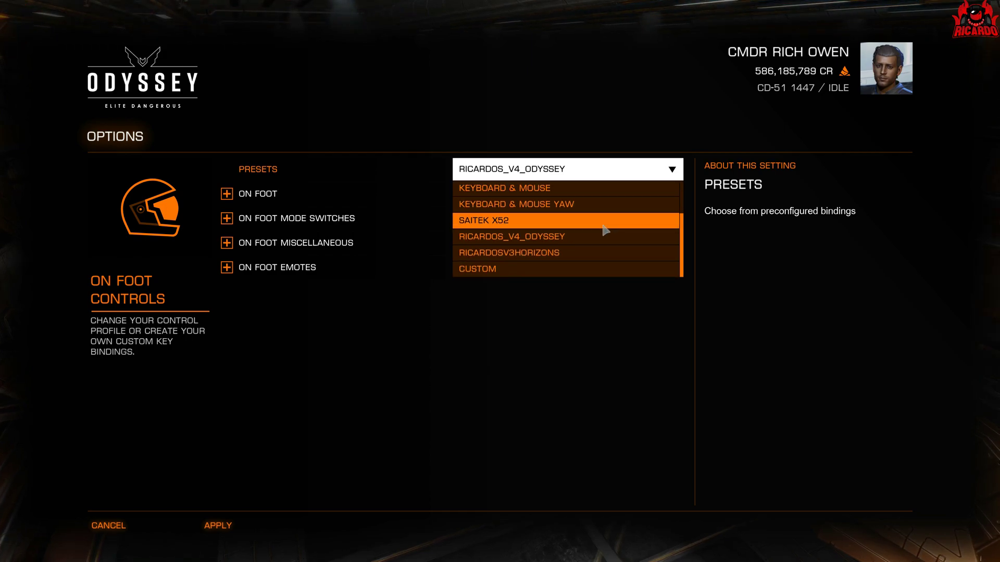